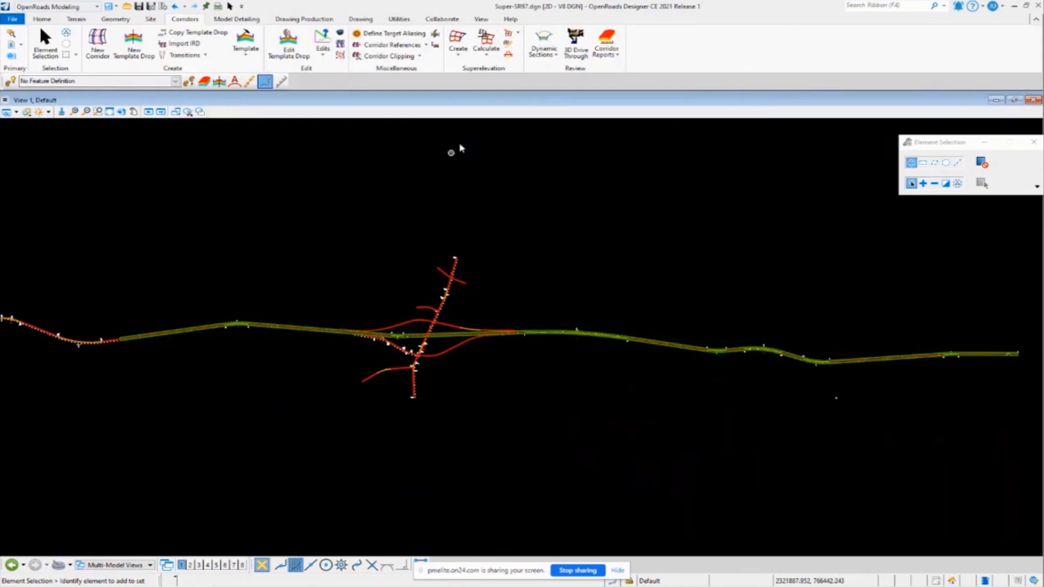
Glance at the Superelevation Calculate options, zoom around the interchange, and start opening another design file.
{"action": "left_click", "coordinate": [487, 51]}
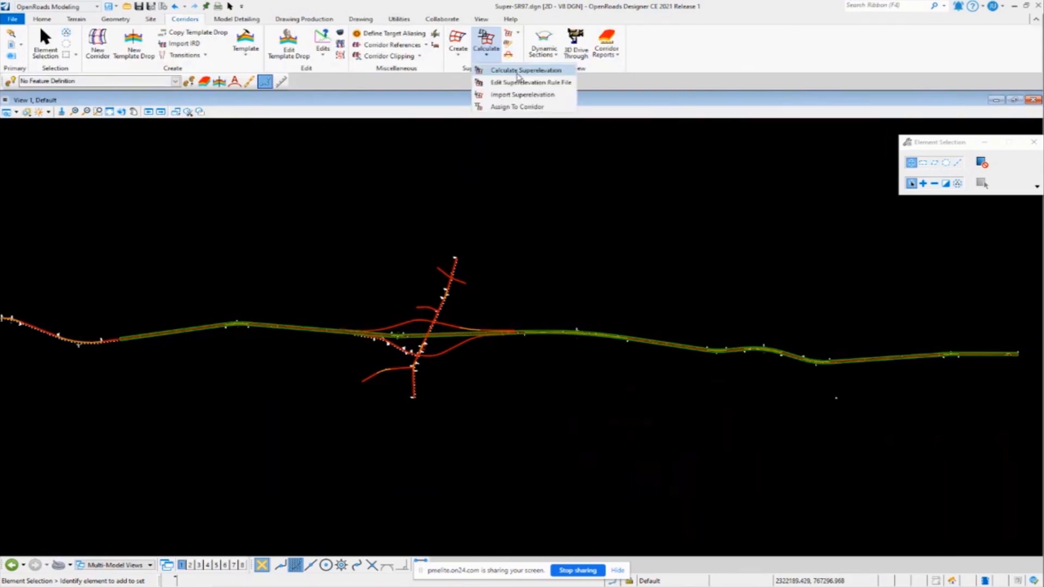
{"action": "left_click", "coordinate": [509, 161]}
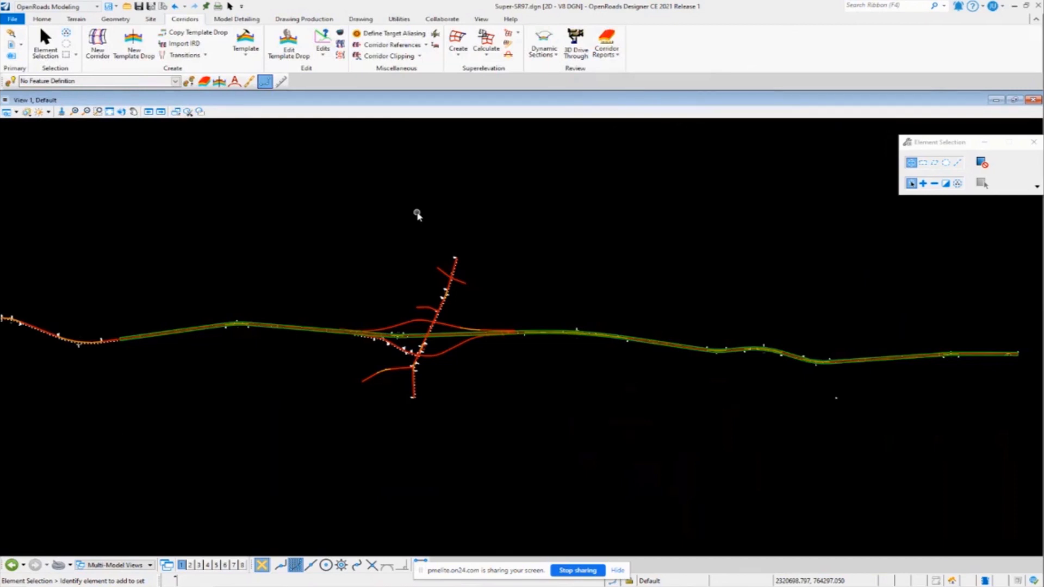
{"action": "scroll", "coordinate": [440, 297], "scroll_direction": "up", "scroll_amount": 4}
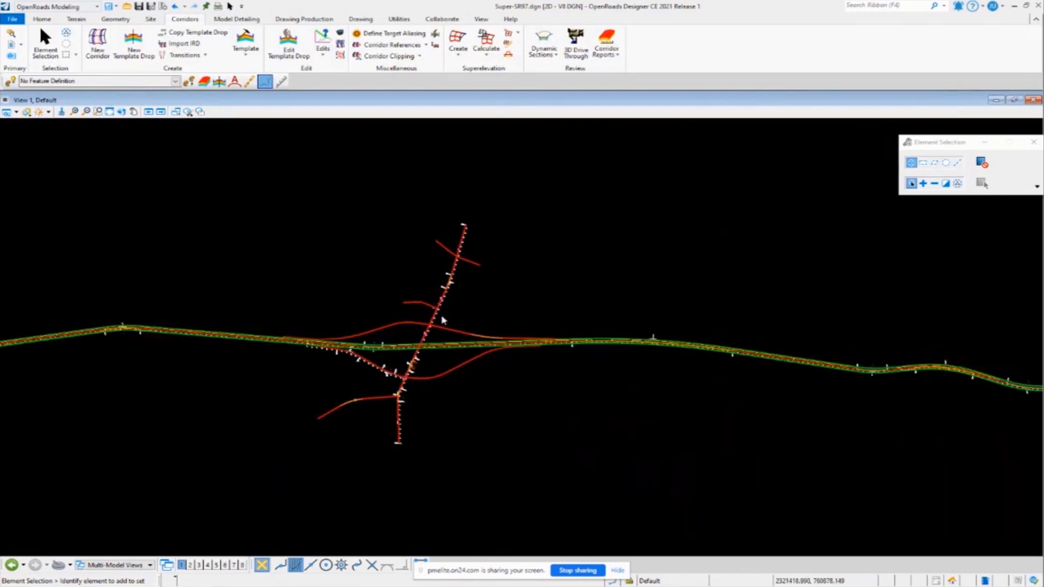
{"action": "scroll", "coordinate": [441, 295], "scroll_direction": "down", "scroll_amount": 1}
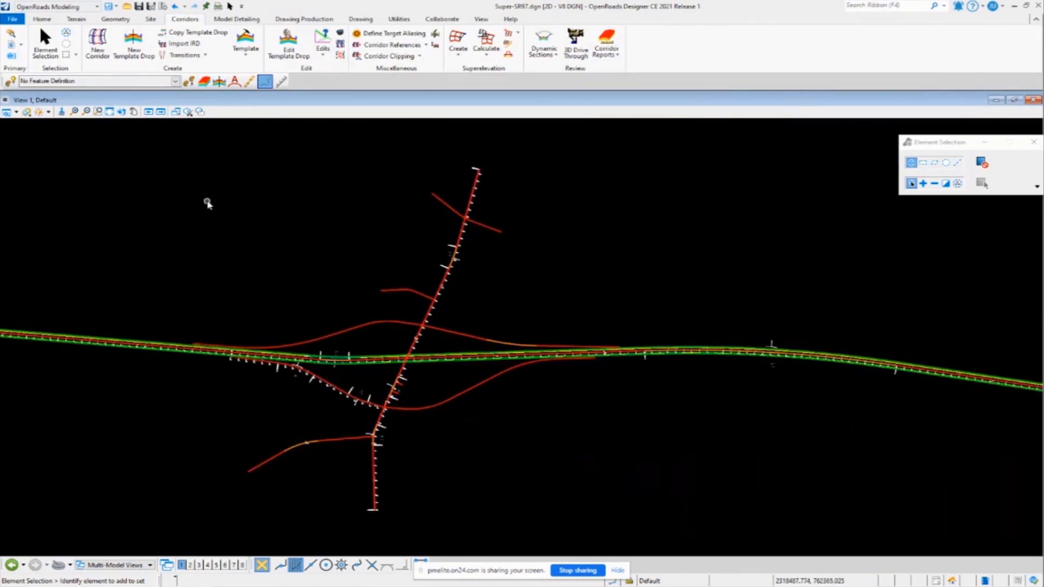
{"action": "left_click", "coordinate": [127, 6]}
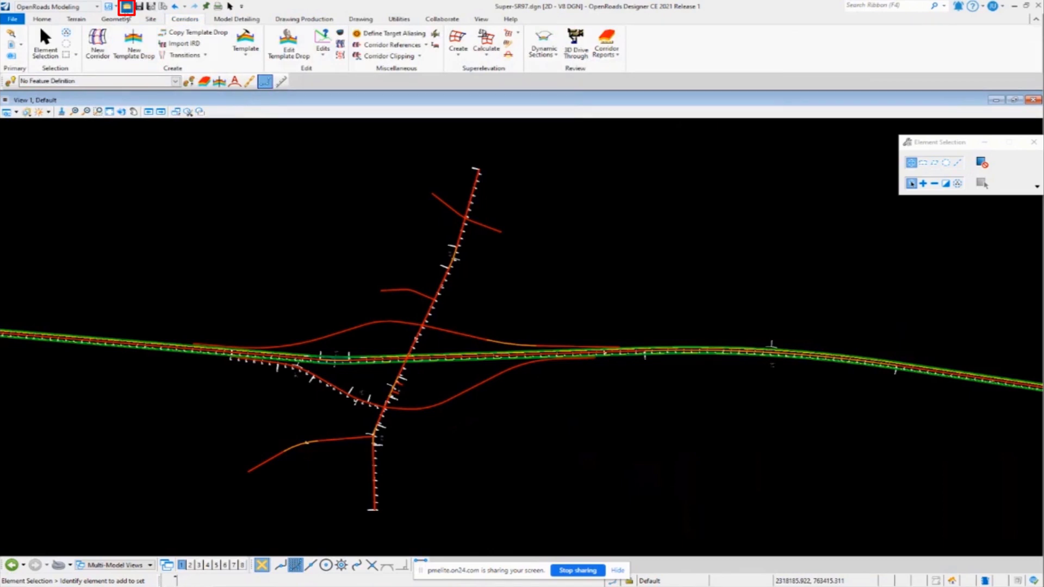
Open Super-LondonRd.dgn, zoom to its corridor, and select the superelevation section.
{"action": "left_click", "coordinate": [214, 181]}
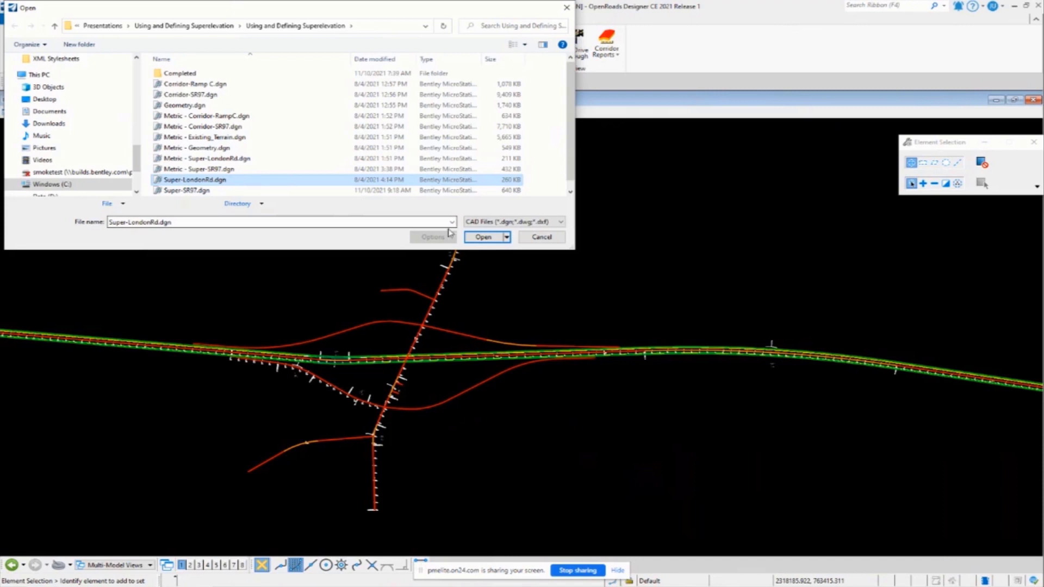
{"action": "left_click", "coordinate": [484, 237]}
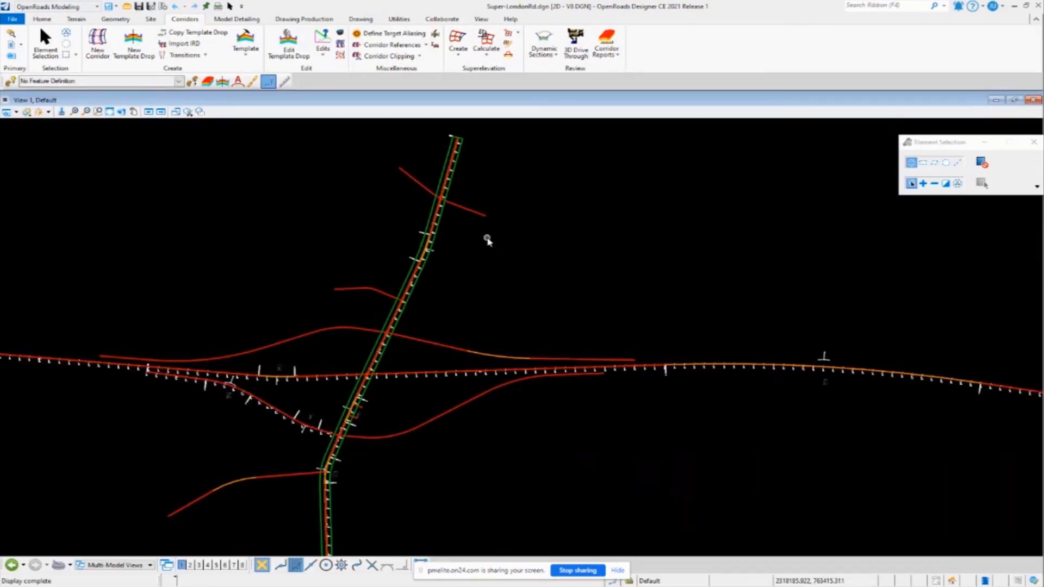
{"action": "scroll", "coordinate": [487, 240], "scroll_direction": "down", "scroll_amount": 2}
{"action": "scroll", "coordinate": [425, 278], "scroll_direction": "up", "scroll_amount": 4}
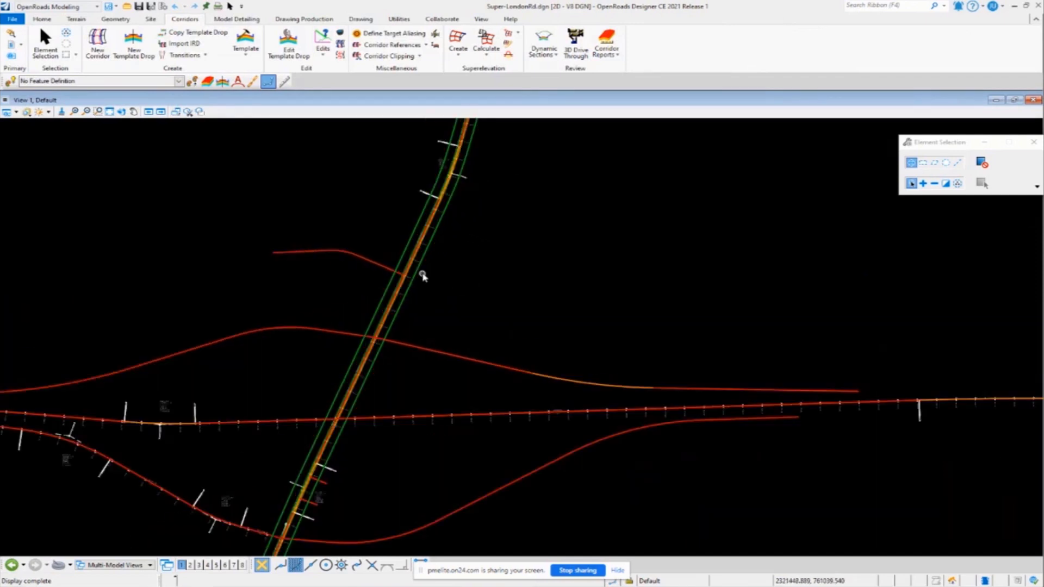
{"action": "left_click", "coordinate": [420, 274]}
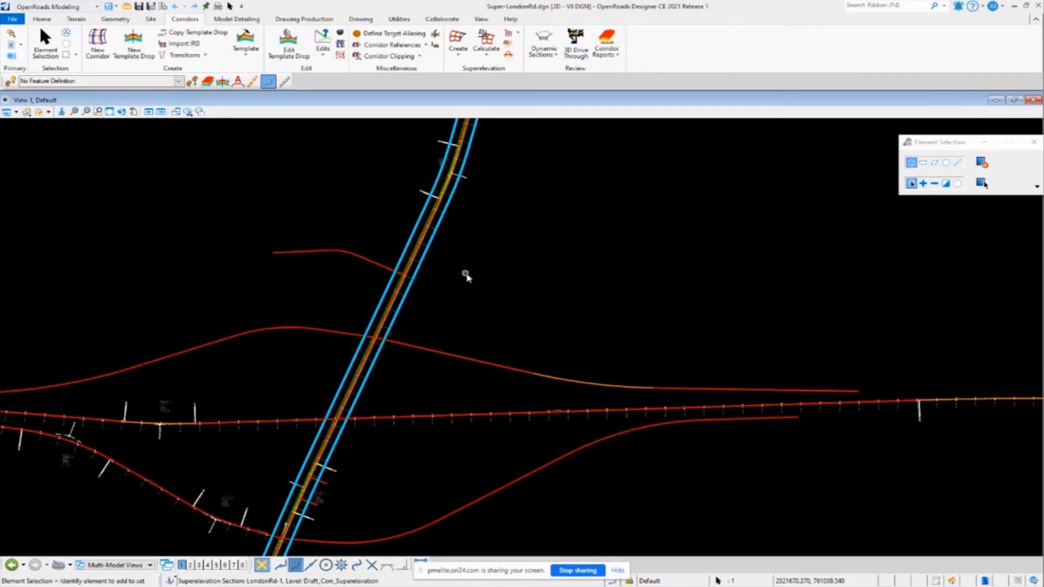
{"action": "left_click", "coordinate": [460, 57]}
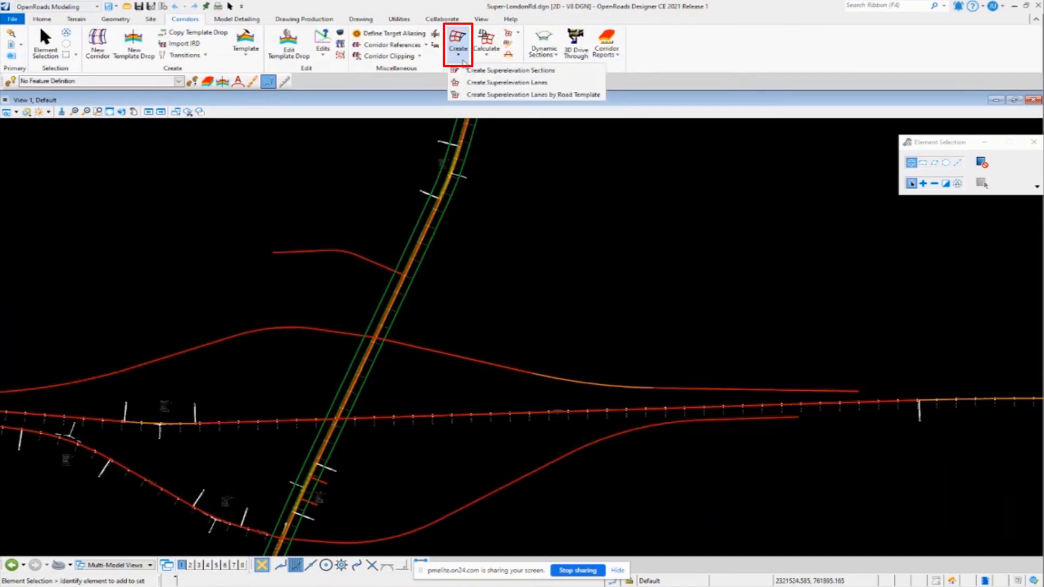
Run Create Superelevation Sections and Create Superelevation Lanes on London Rd from station 50+00.
{"action": "left_click", "coordinate": [519, 71]}
{"action": "scroll", "coordinate": [454, 238], "scroll_direction": "down", "scroll_amount": 3}
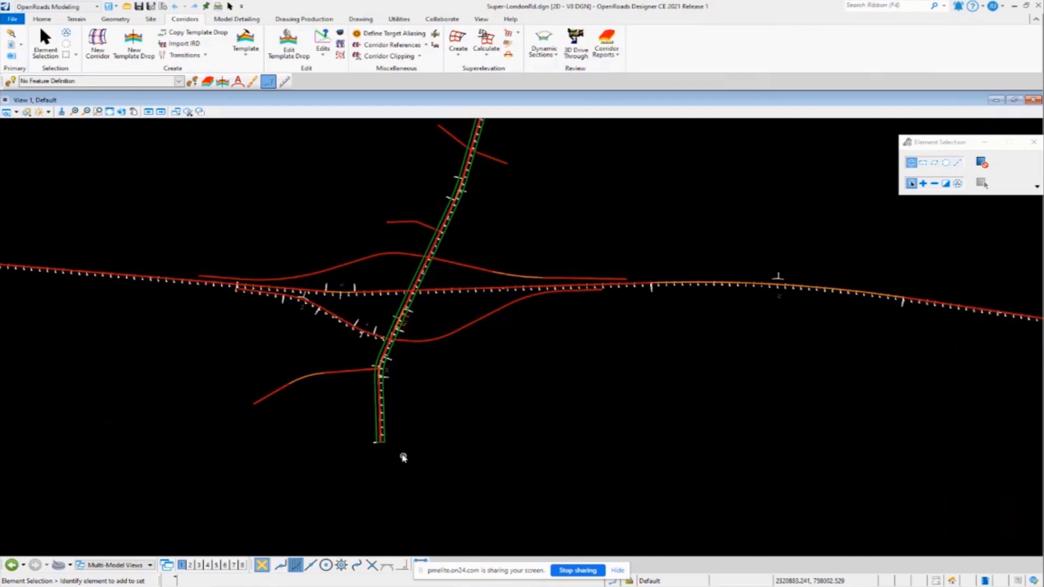
{"action": "scroll", "coordinate": [366, 422], "scroll_direction": "up", "scroll_amount": 8}
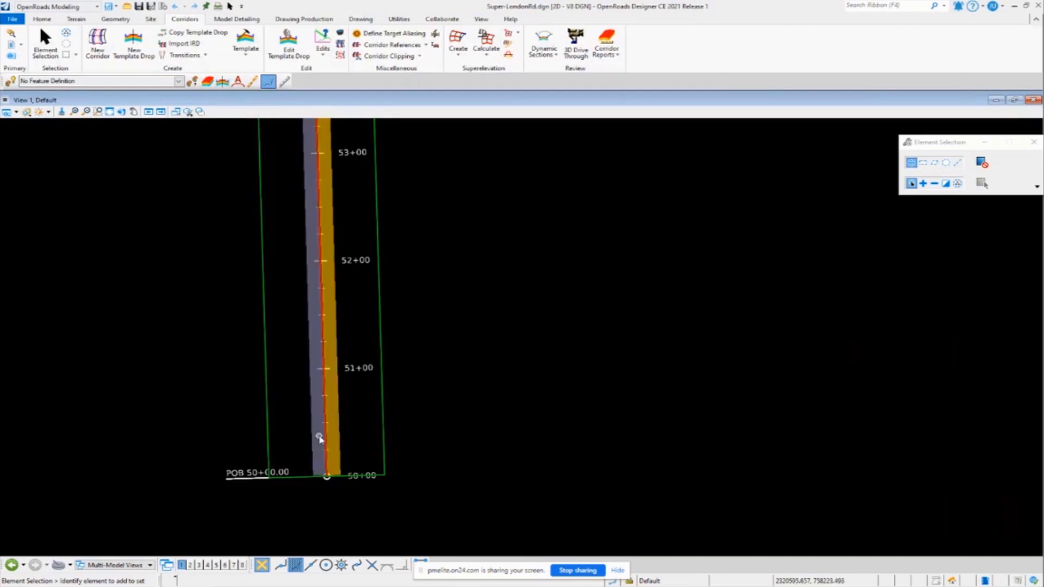
{"action": "left_click", "coordinate": [460, 57]}
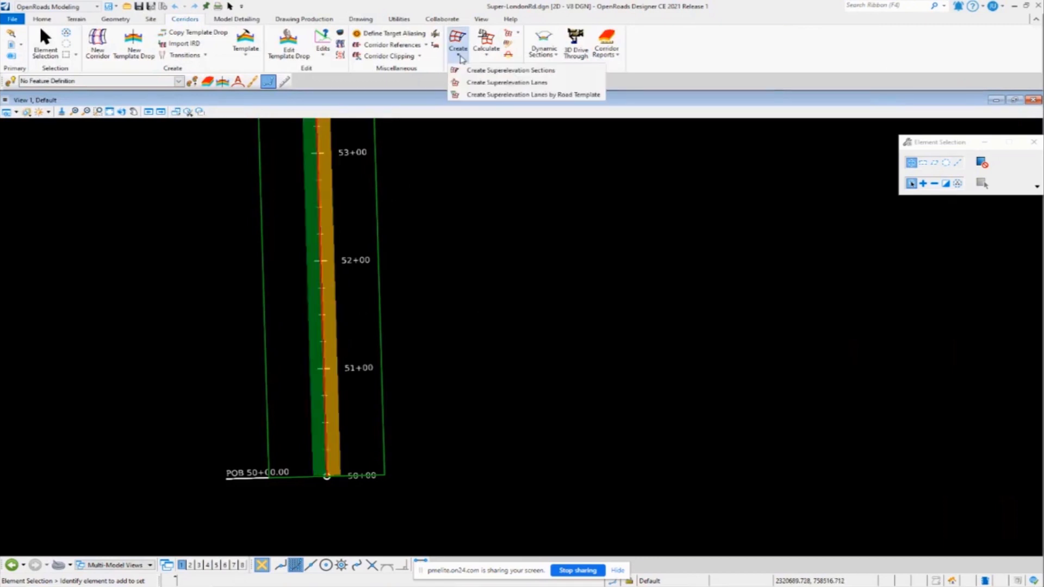
{"action": "left_click", "coordinate": [496, 94]}
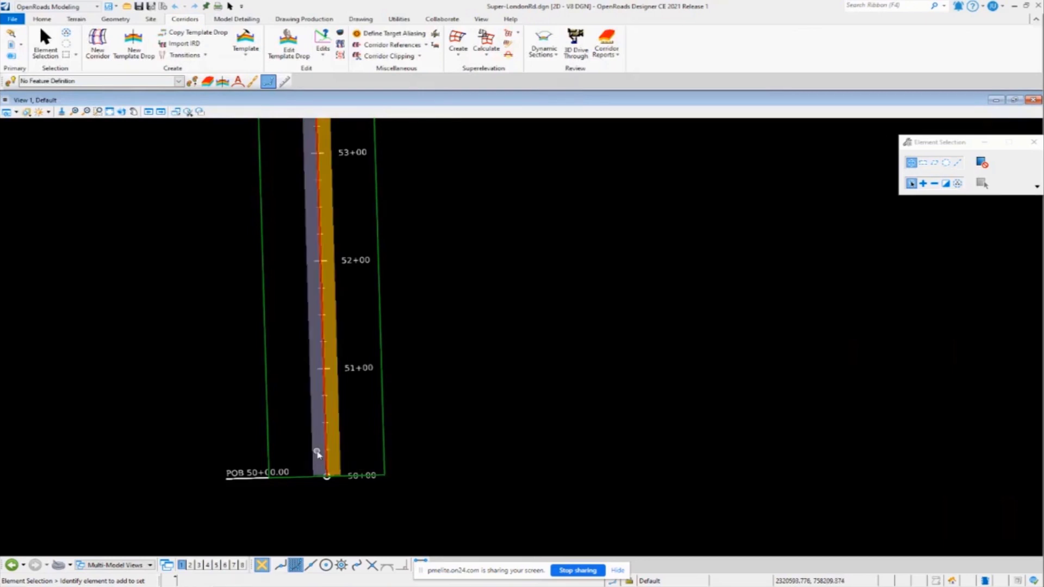
{"action": "left_click", "coordinate": [486, 47]}
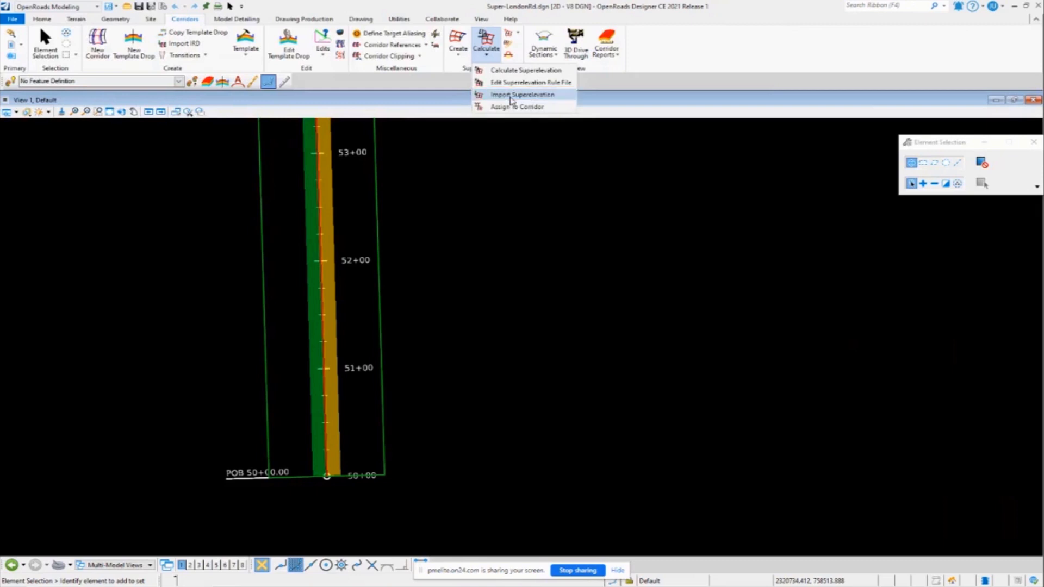
Start Import Superelevation and pick the LondonRd superelevation section as its target.
{"action": "left_click", "coordinate": [511, 96]}
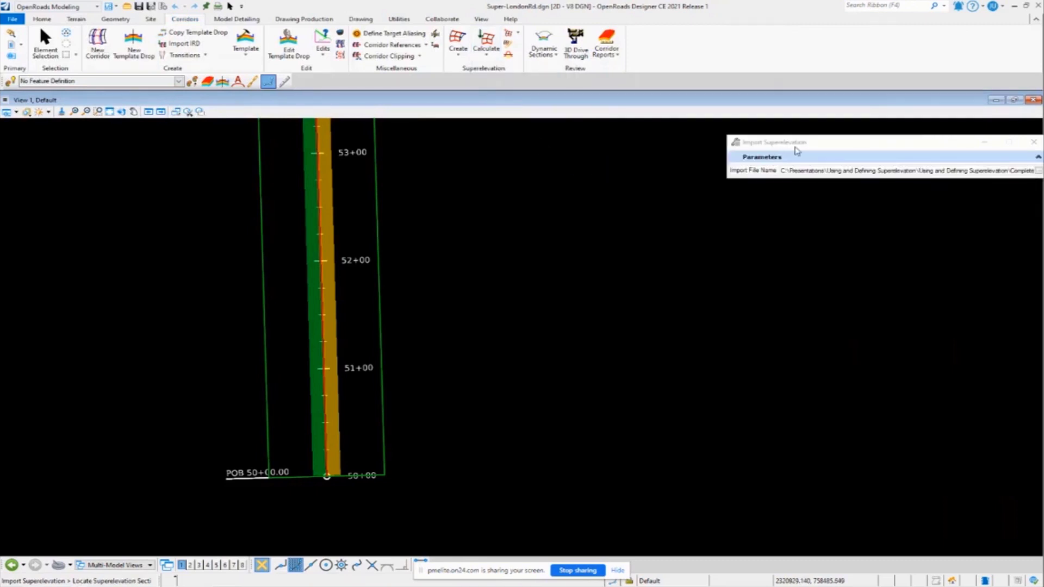
{"action": "left_click_drag", "start_coordinate": [789, 142], "coordinate": [154, 176]}
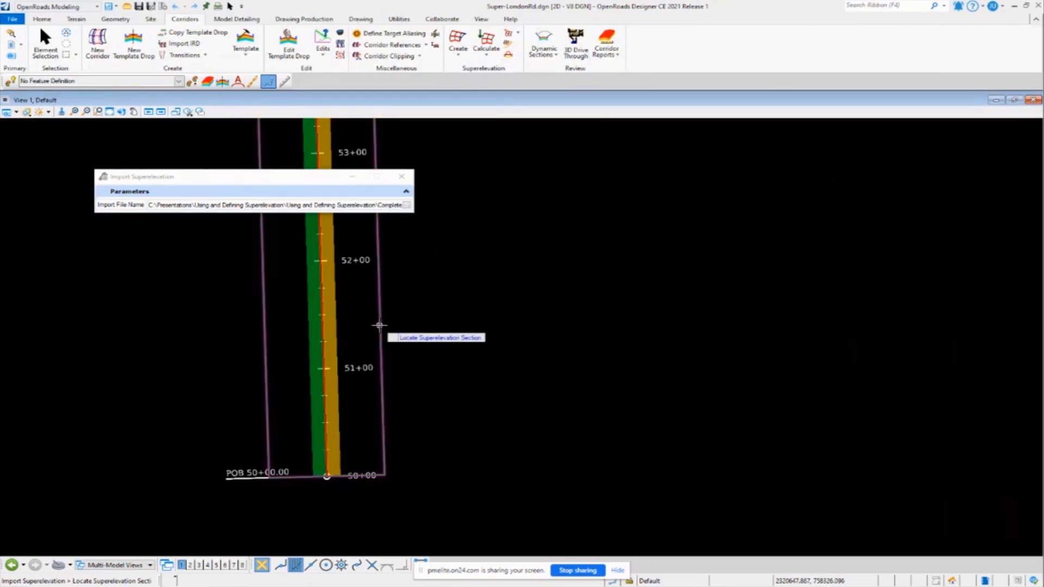
{"action": "scroll", "coordinate": [348, 422], "scroll_direction": "down", "scroll_amount": 3}
{"action": "scroll", "coordinate": [359, 326], "scroll_direction": "up", "scroll_amount": 5}
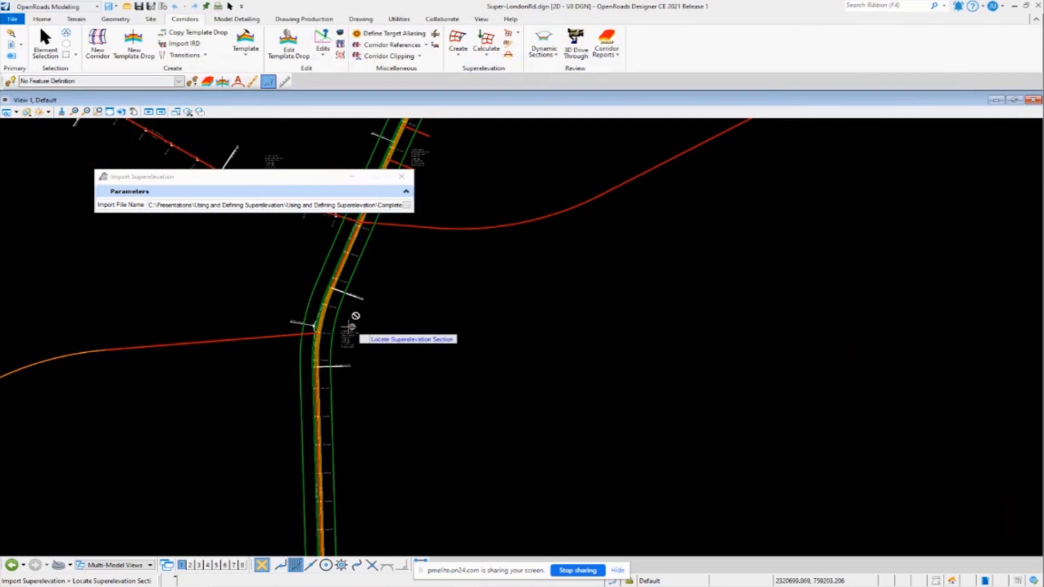
{"action": "left_click", "coordinate": [335, 322]}
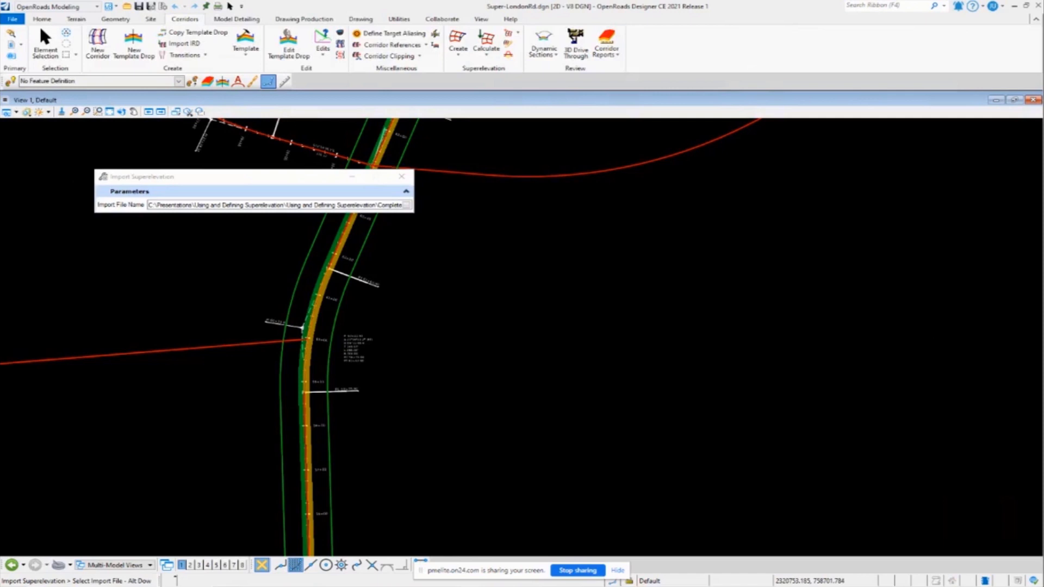
Browse to C:\Presentations\Using and Defining Superelevation\Using and Defining Superelevation and open SuperCalcs-LondonRd.csv in Excel.
{"action": "key", "text": "super+e"}
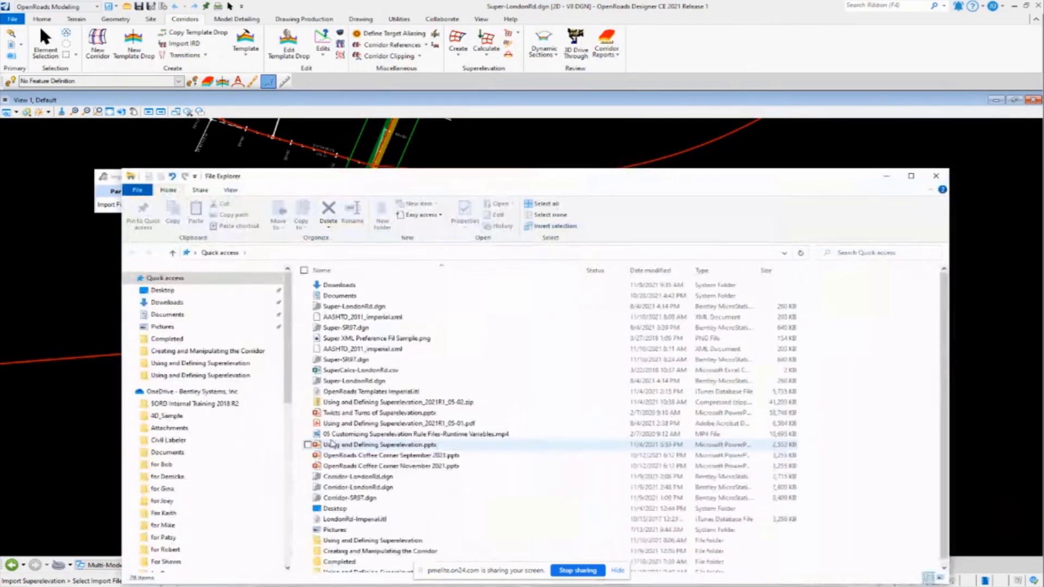
{"action": "scroll", "coordinate": [227, 445], "scroll_direction": "down", "scroll_amount": 10}
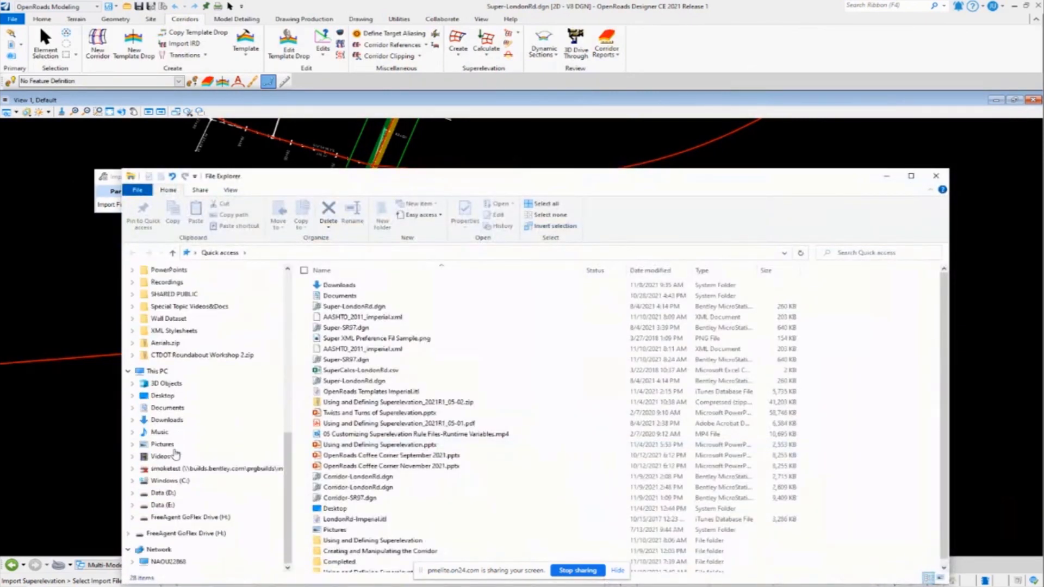
{"action": "left_click", "coordinate": [172, 482]}
{"action": "scroll", "coordinate": [411, 435], "scroll_direction": "down", "scroll_amount": 4}
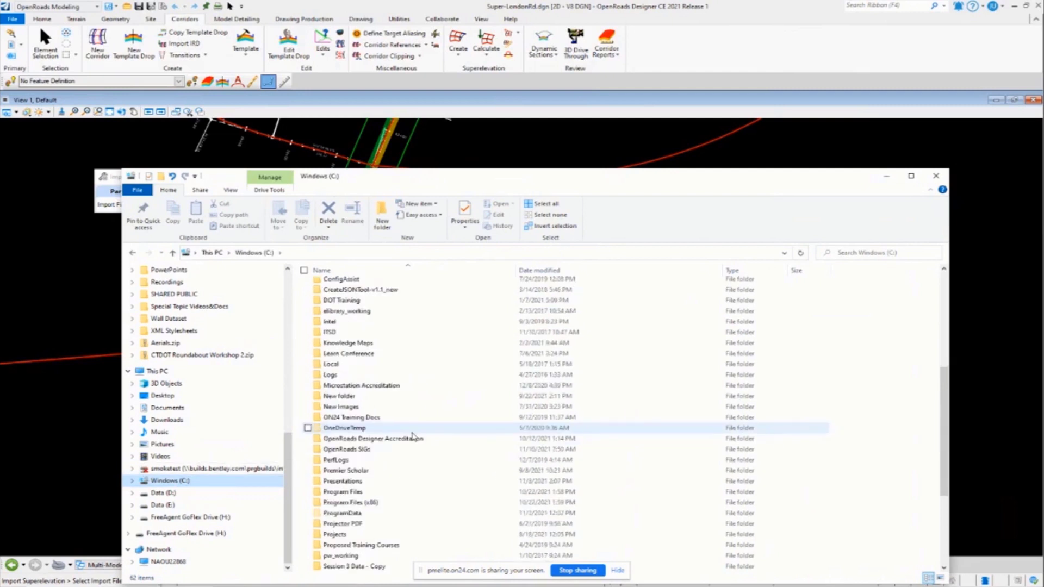
{"action": "scroll", "coordinate": [412, 437], "scroll_direction": "down", "scroll_amount": 4}
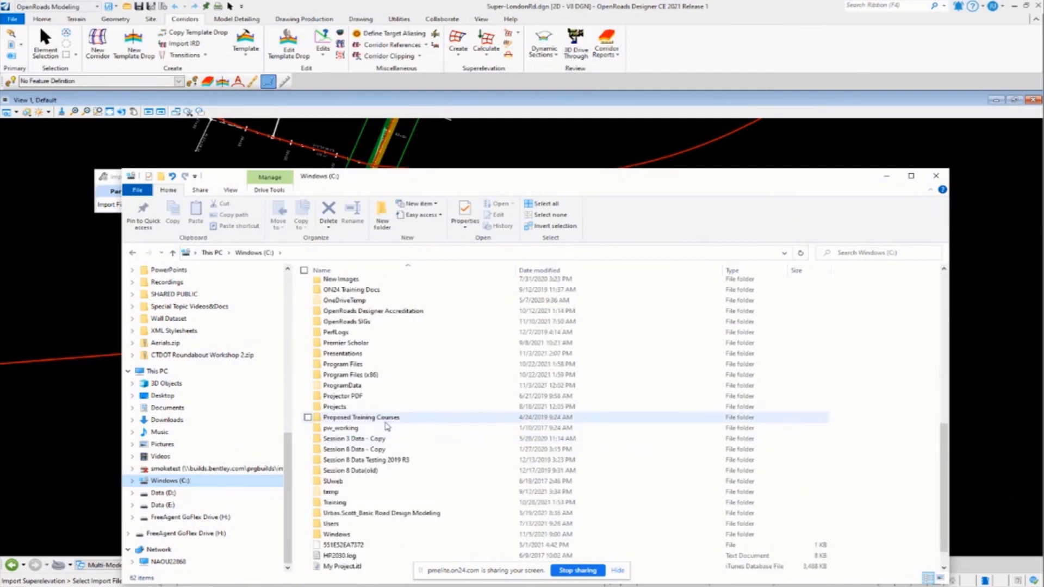
{"action": "double_click", "coordinate": [378, 354]}
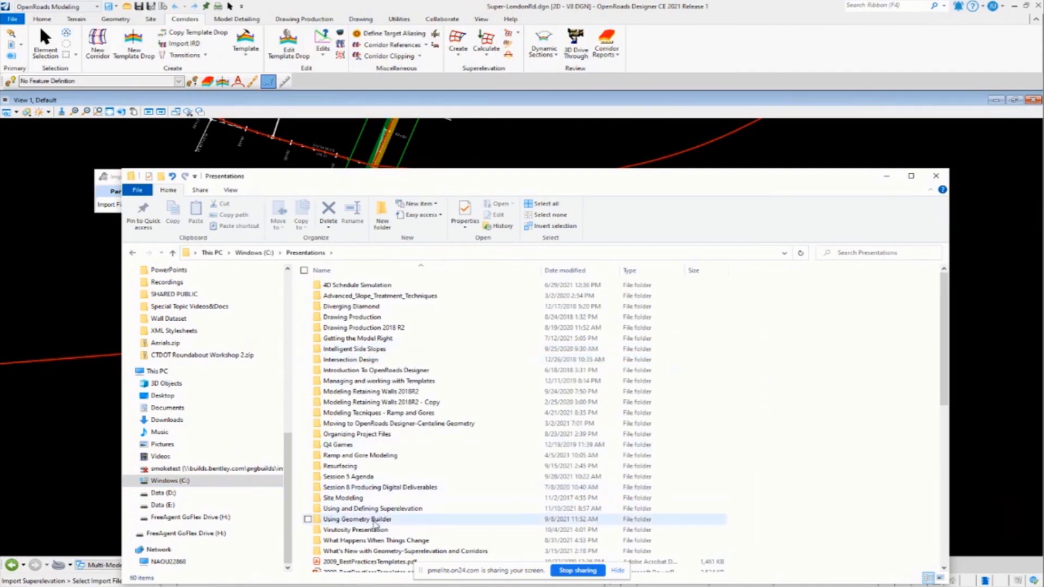
{"action": "left_click", "coordinate": [376, 508]}
{"action": "left_click", "coordinate": [377, 508]}
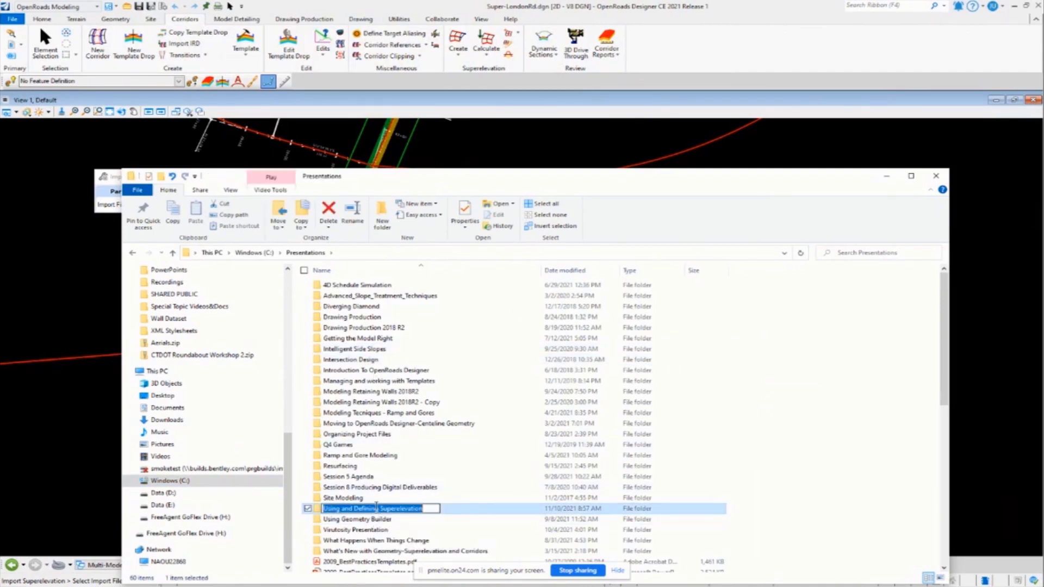
{"action": "double_click", "coordinate": [428, 510]}
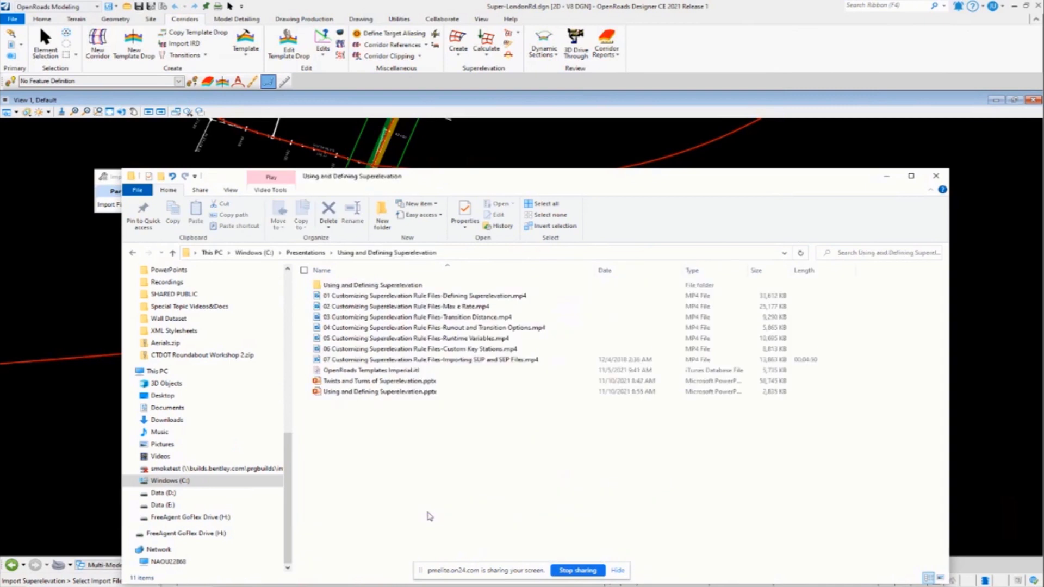
{"action": "double_click", "coordinate": [401, 286]}
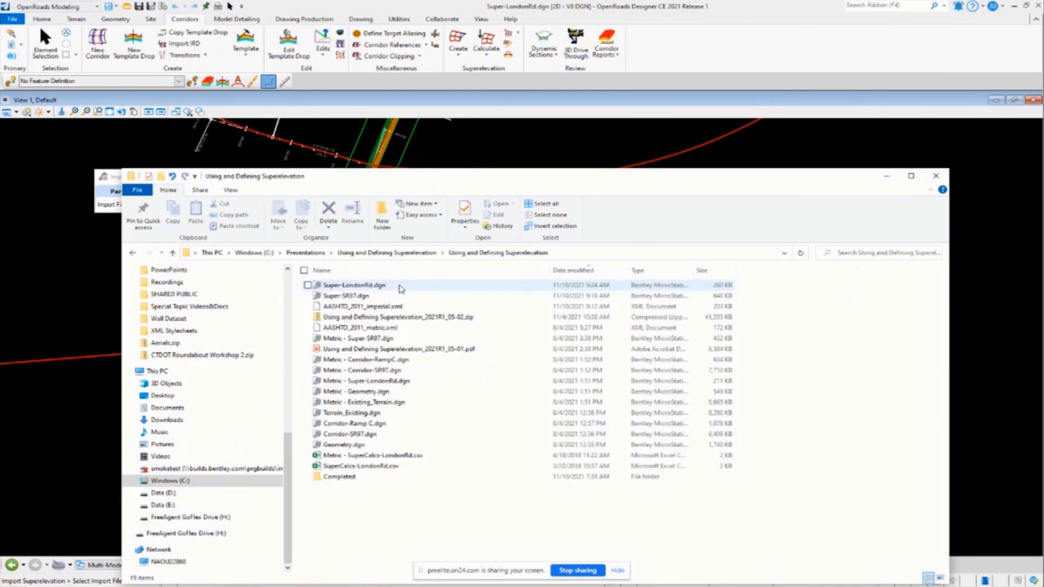
{"action": "left_click", "coordinate": [379, 466]}
{"action": "double_click", "coordinate": [379, 466]}
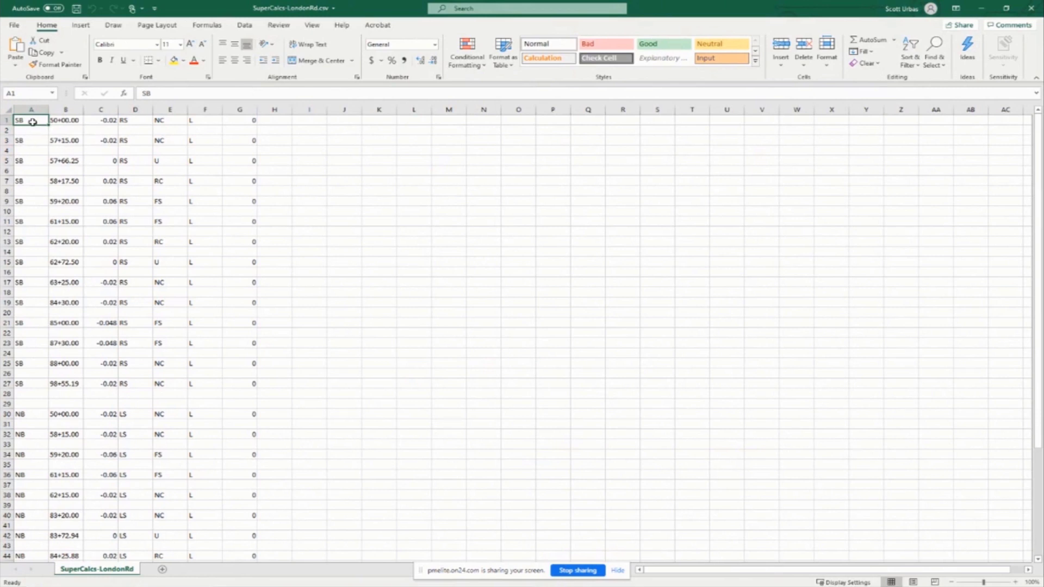
{"action": "key", "text": "alt+Tab"}
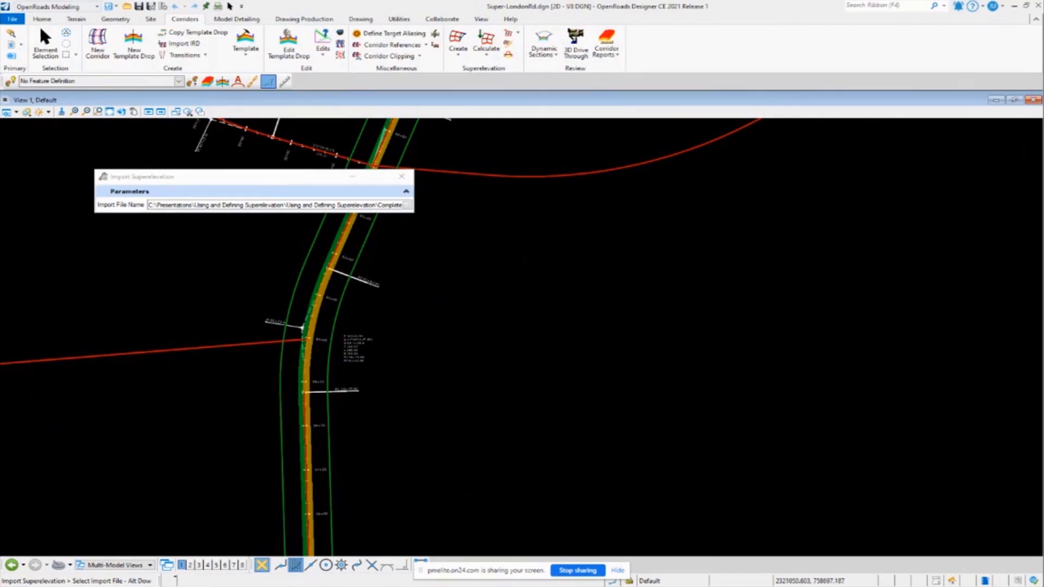
{"action": "key", "text": "alt+Tab"}
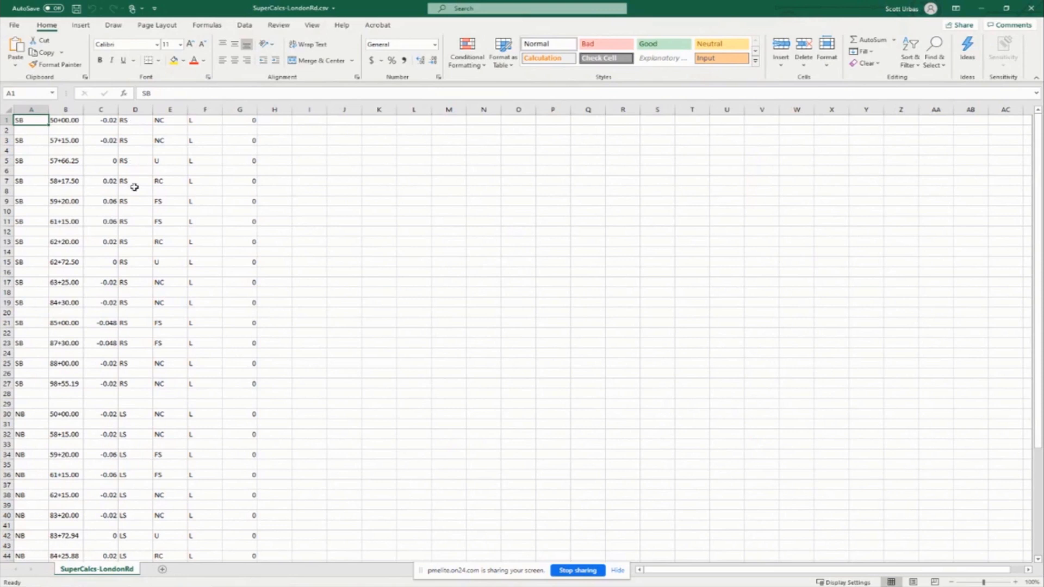
{"action": "scroll", "coordinate": [144, 251], "scroll_direction": "down", "scroll_amount": 5}
{"action": "scroll", "coordinate": [144, 250], "scroll_direction": "up", "scroll_amount": 5}
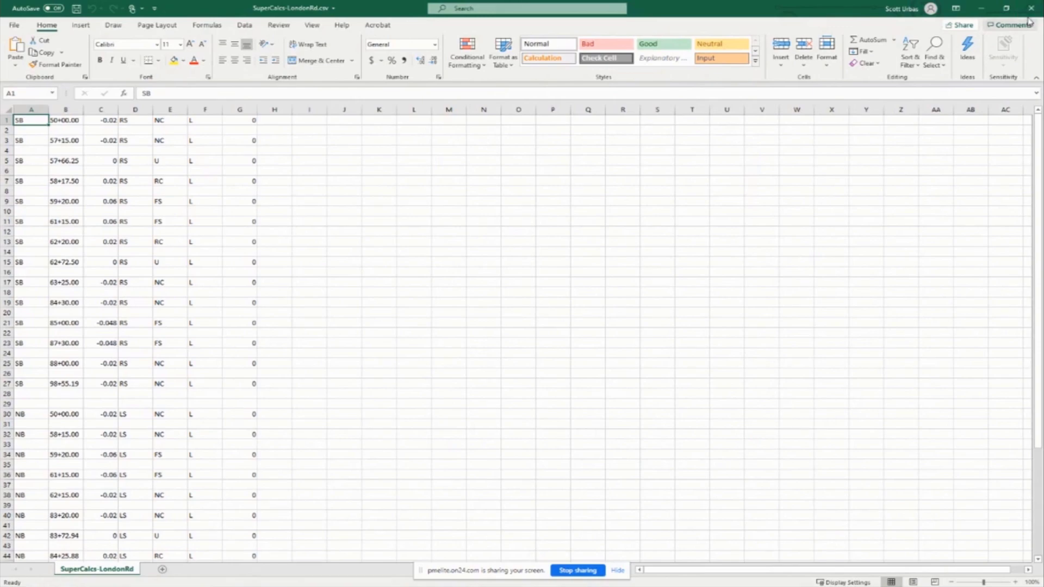
Close Excel, accept SuperCalcs-LondonRd.csv for import, and map SB to SB and NB to NB.
{"action": "left_click", "coordinate": [1032, 9]}
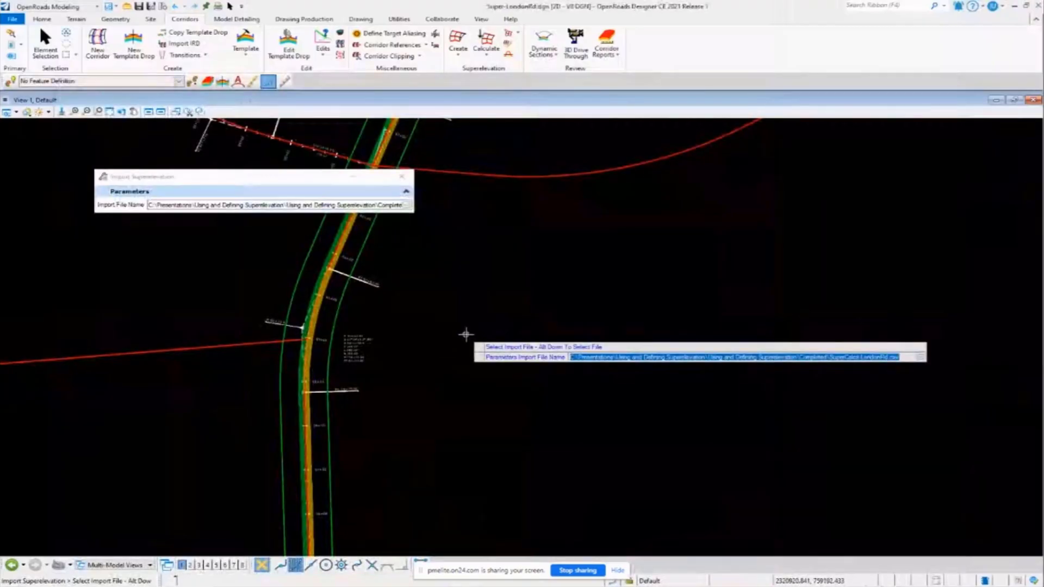
{"action": "left_click", "coordinate": [494, 301]}
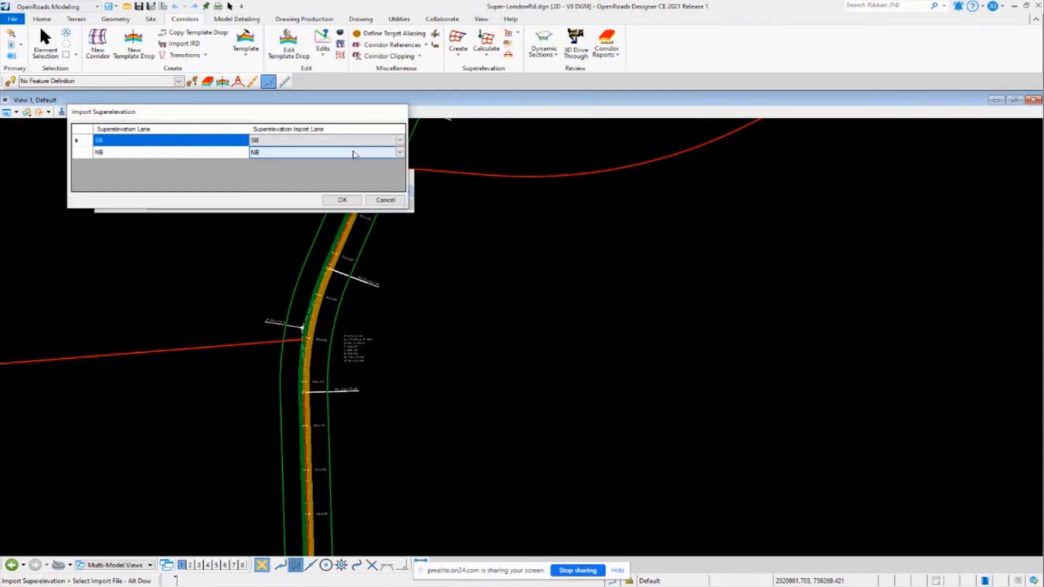
{"action": "left_click", "coordinate": [349, 202]}
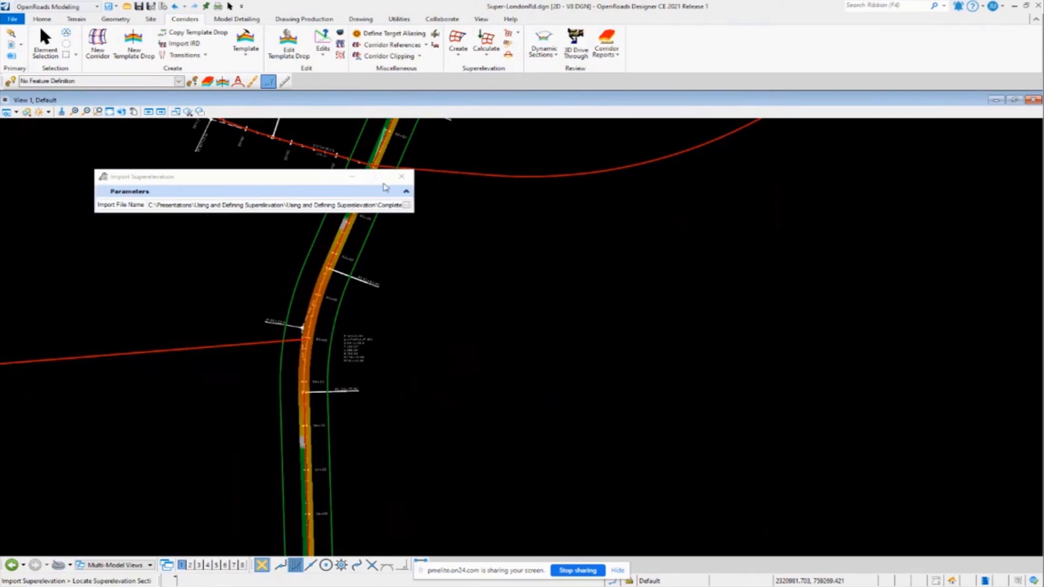
Finish the import and select the SB left lane superelevation section.
{"action": "left_click", "coordinate": [203, 150]}
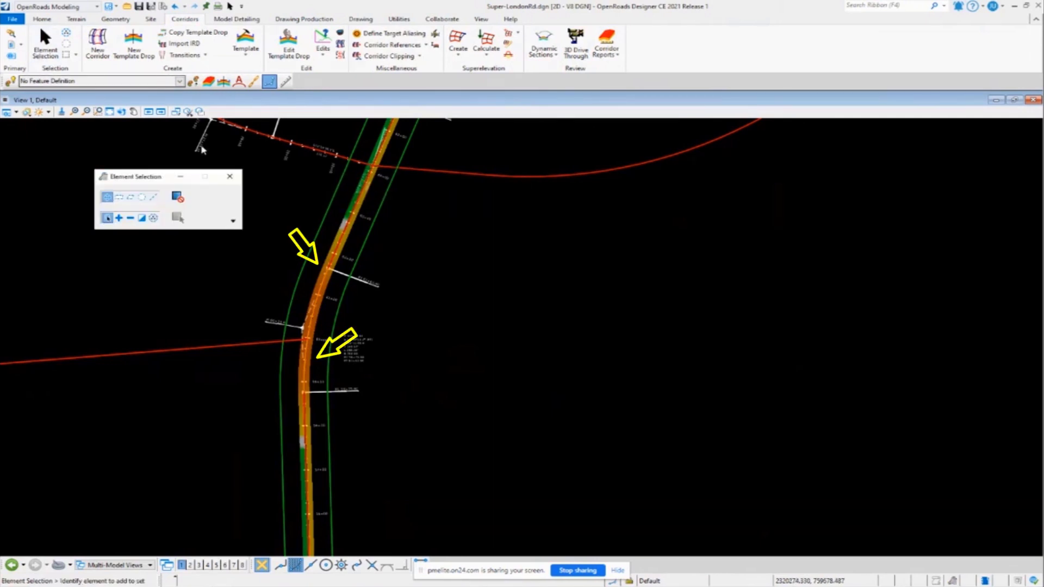
{"action": "scroll", "coordinate": [321, 330], "scroll_direction": "up", "scroll_amount": 5}
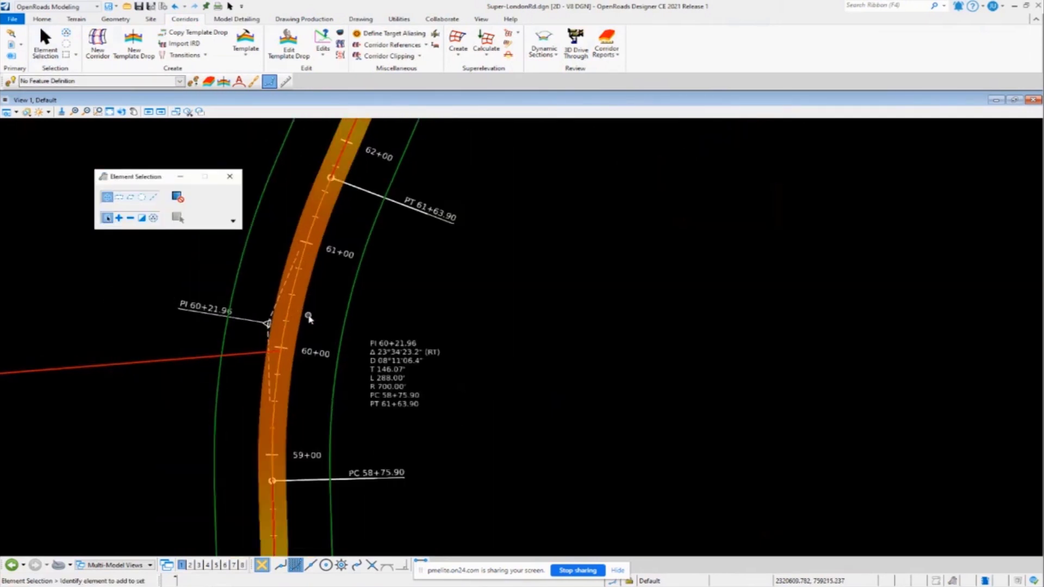
{"action": "scroll", "coordinate": [308, 318], "scroll_direction": "down", "scroll_amount": 2}
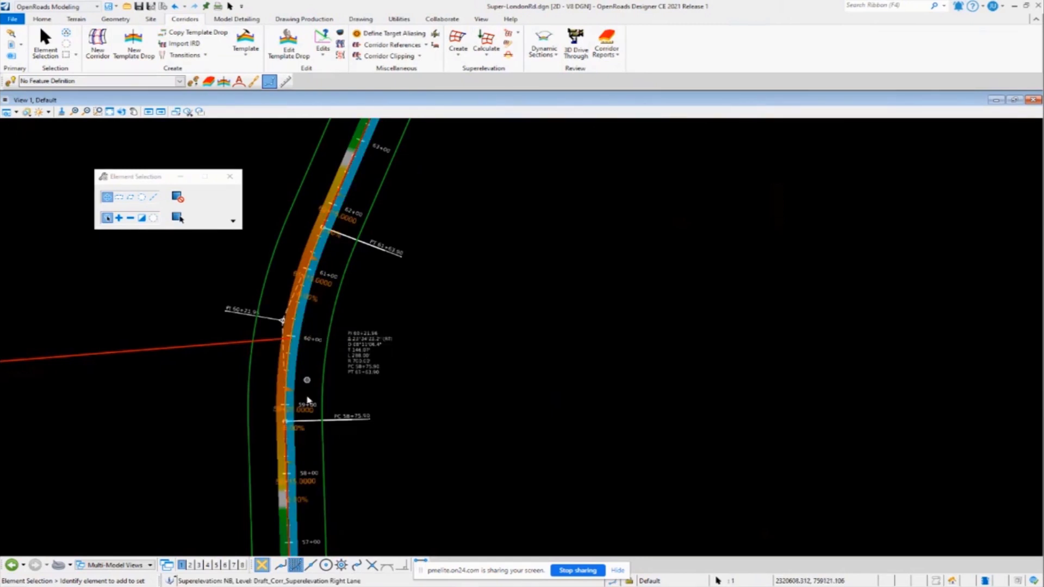
{"action": "scroll", "coordinate": [303, 499], "scroll_direction": "up", "scroll_amount": 3}
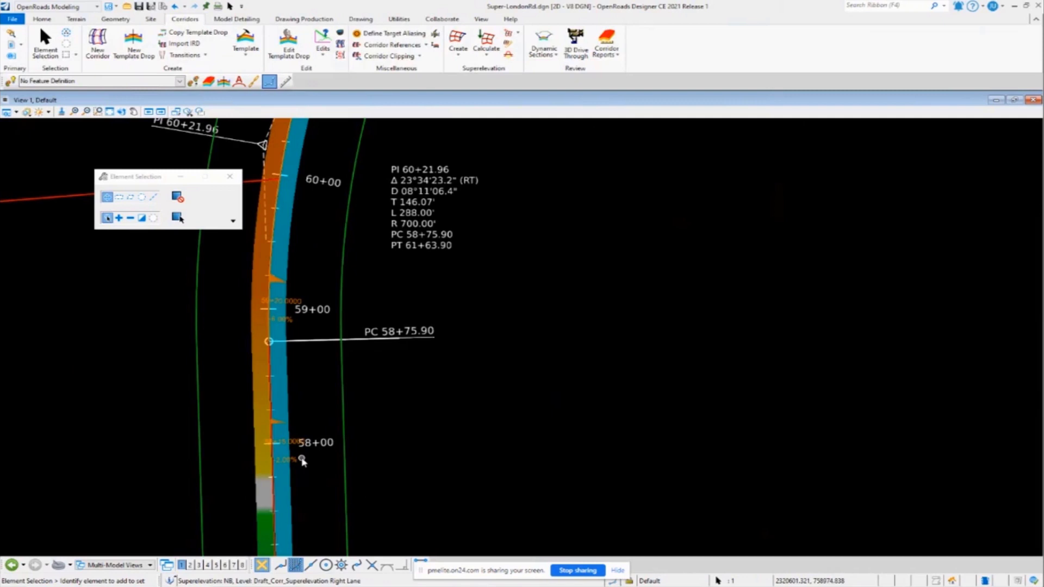
{"action": "scroll", "coordinate": [294, 325], "scroll_direction": "down", "scroll_amount": 3}
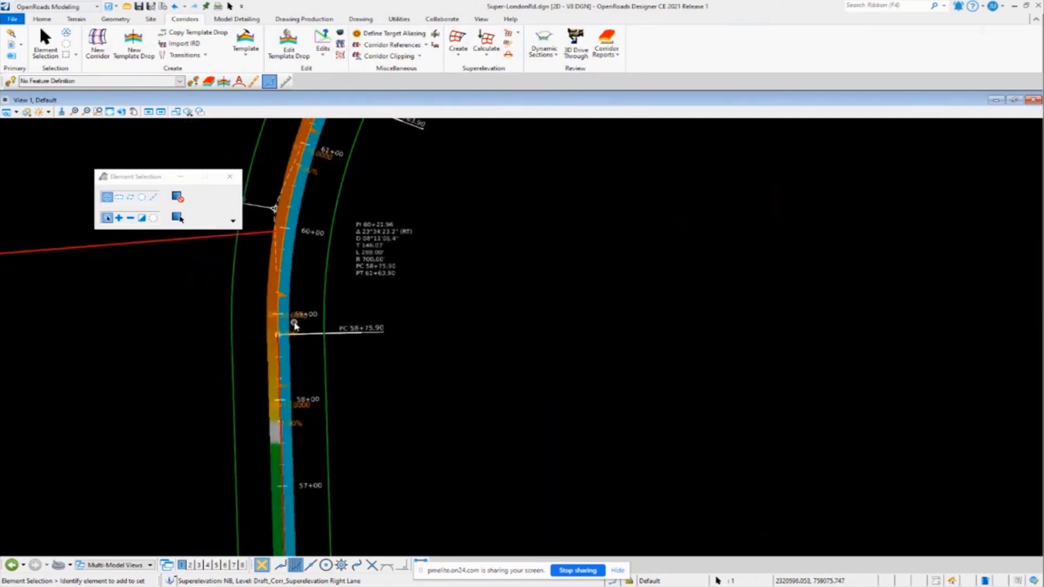
{"action": "left_click", "coordinate": [299, 199]}
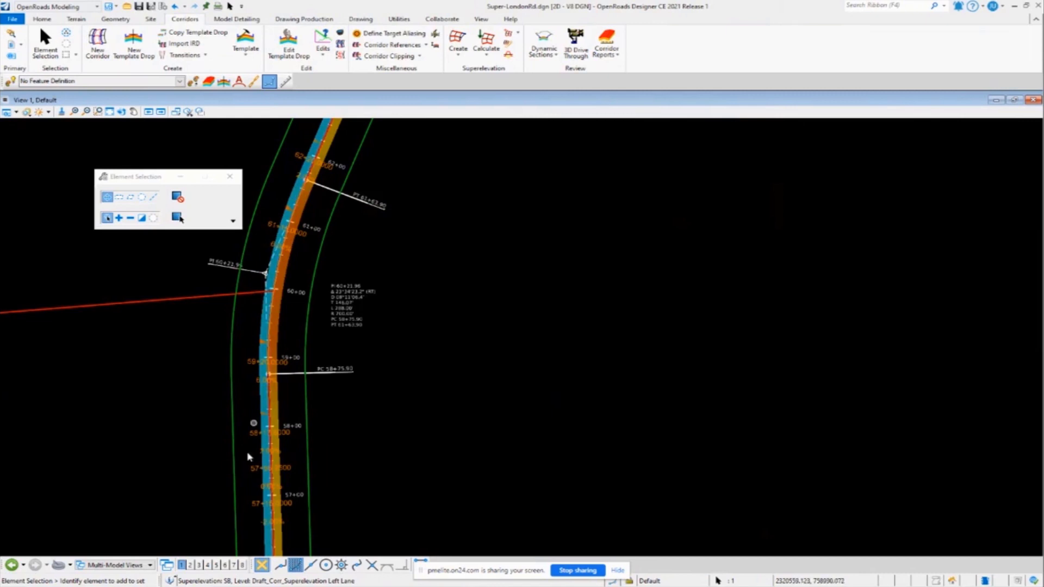
Zoom along the London Rd corridor and select the LondonRd-1 superelevation section.
{"action": "scroll", "coordinate": [249, 492], "scroll_direction": "down", "scroll_amount": 6}
{"action": "scroll", "coordinate": [341, 245], "scroll_direction": "down", "scroll_amount": 4}
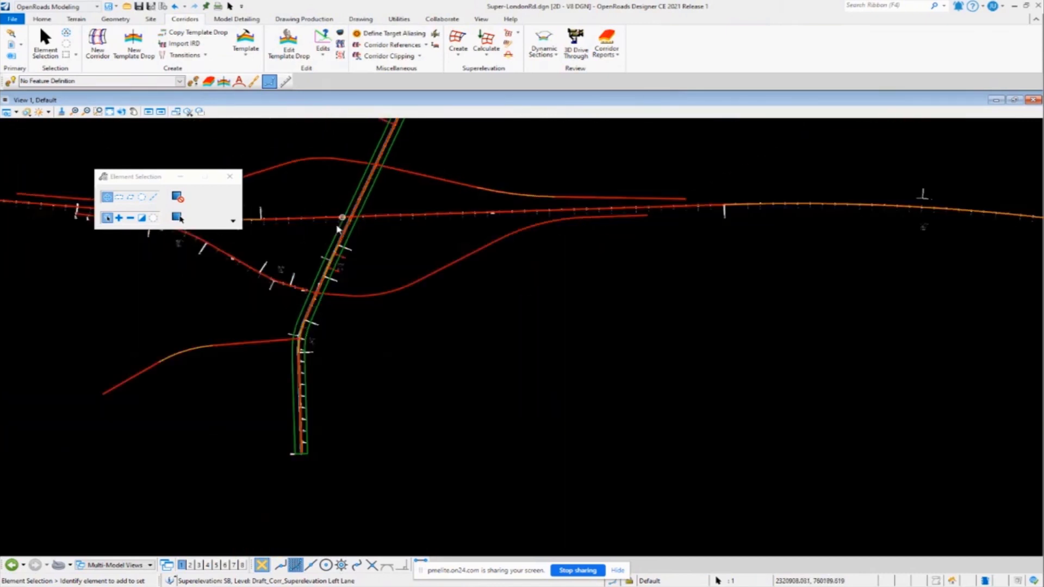
{"action": "scroll", "coordinate": [350, 200], "scroll_direction": "up", "scroll_amount": 2}
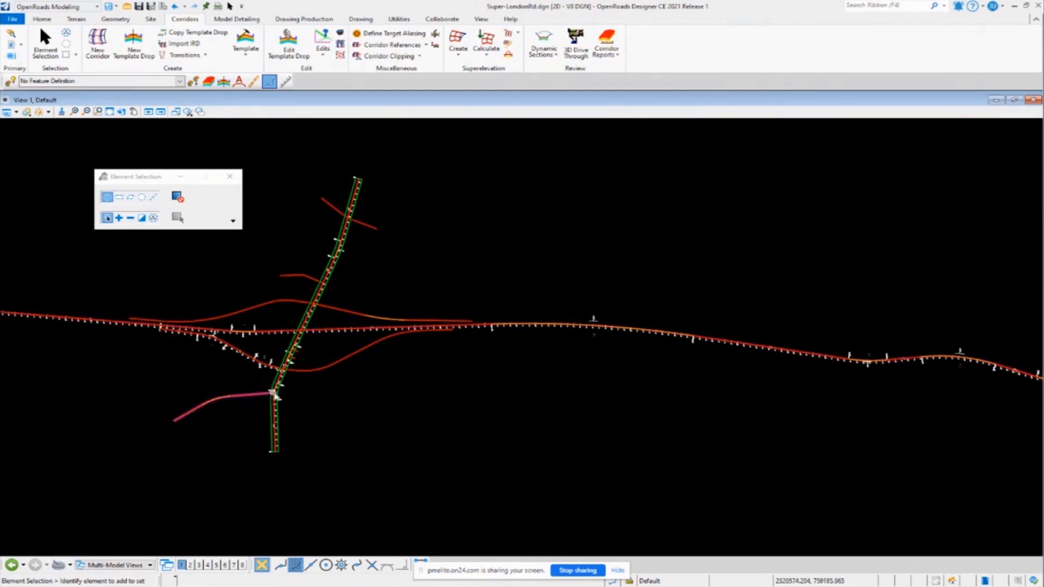
{"action": "scroll", "coordinate": [276, 394], "scroll_direction": "up", "scroll_amount": 2}
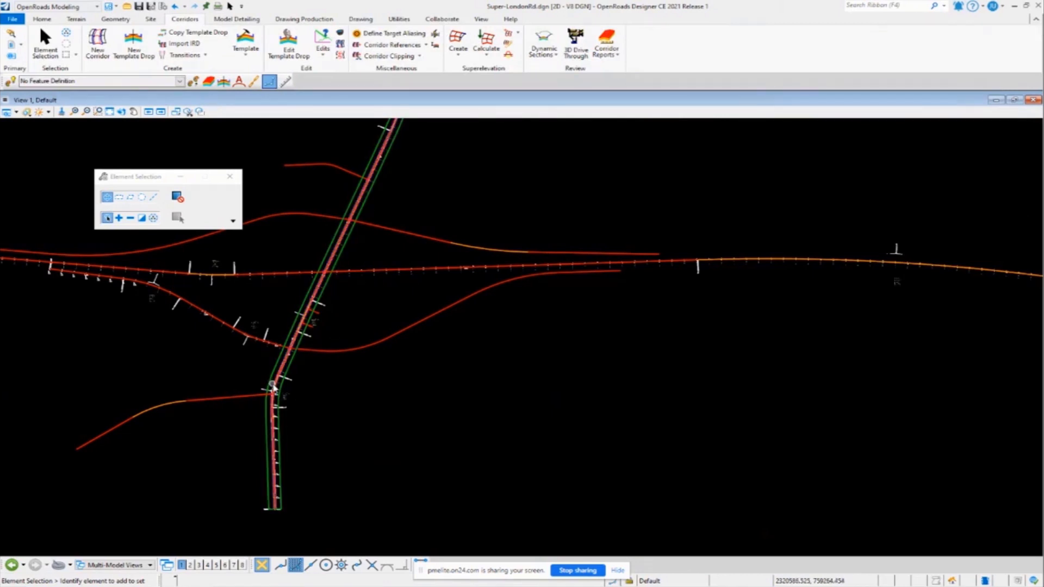
{"action": "scroll", "coordinate": [274, 389], "scroll_direction": "up", "scroll_amount": 8}
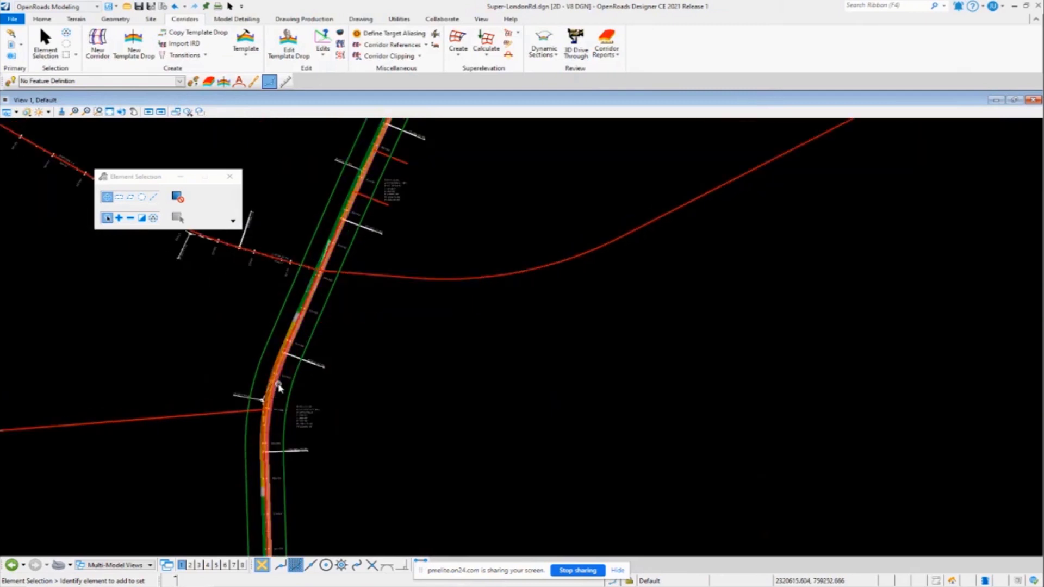
{"action": "scroll", "coordinate": [277, 367], "scroll_direction": "down", "scroll_amount": 4}
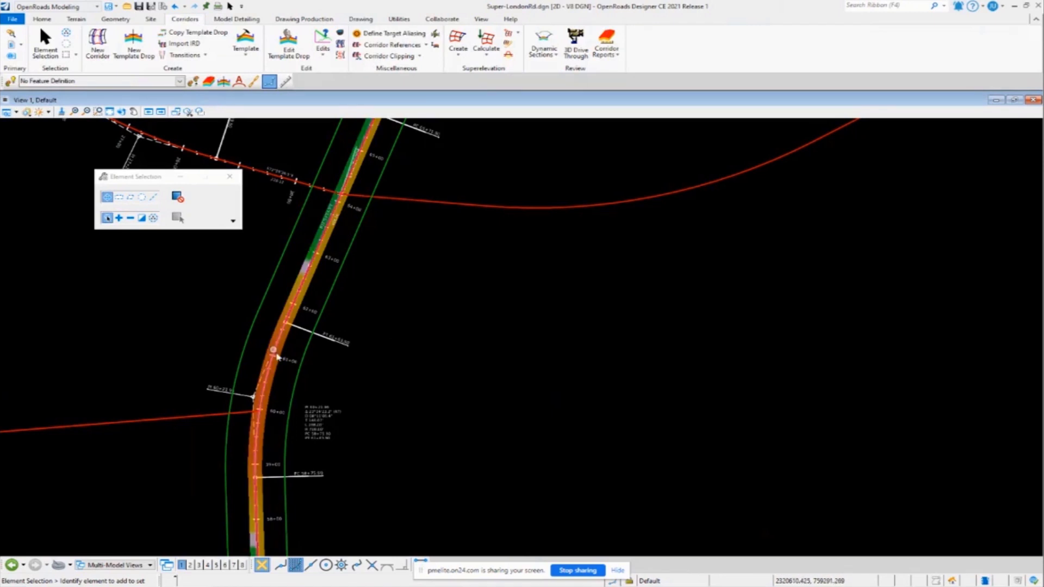
{"action": "scroll", "coordinate": [267, 375], "scroll_direction": "down", "scroll_amount": 2}
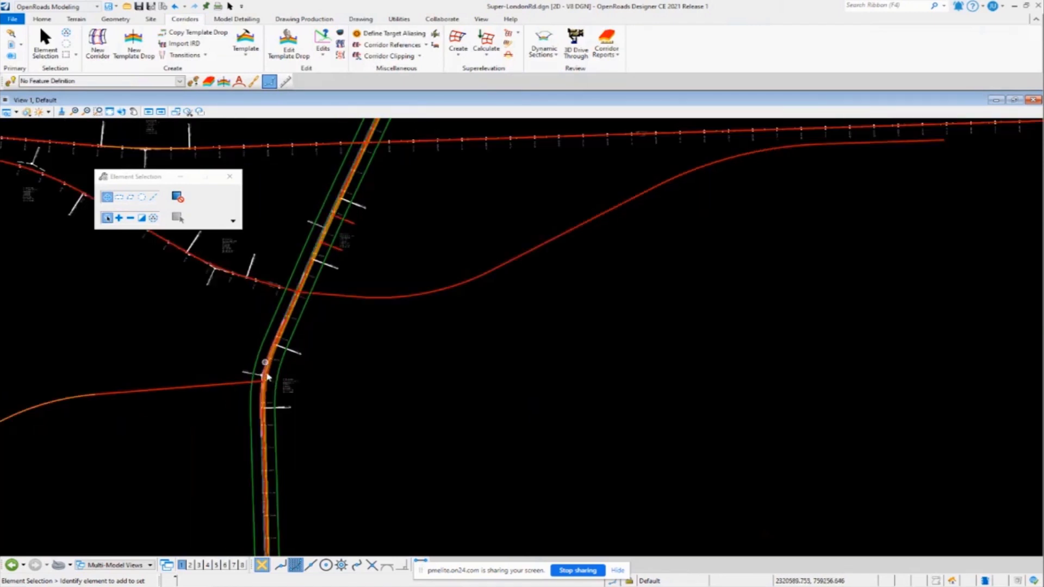
{"action": "scroll", "coordinate": [284, 416], "scroll_direction": "down", "scroll_amount": 1}
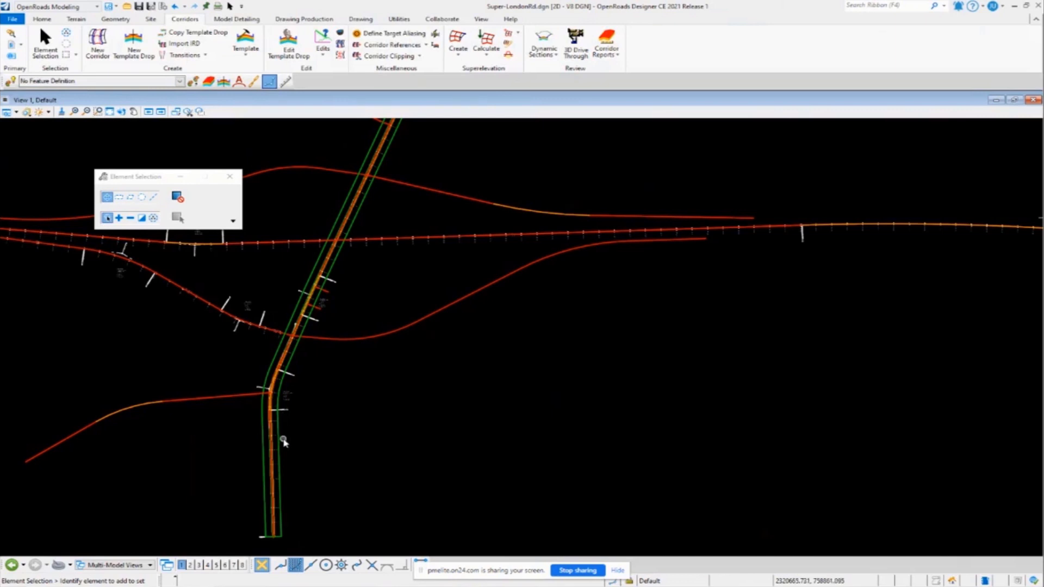
{"action": "left_click", "coordinate": [279, 443]}
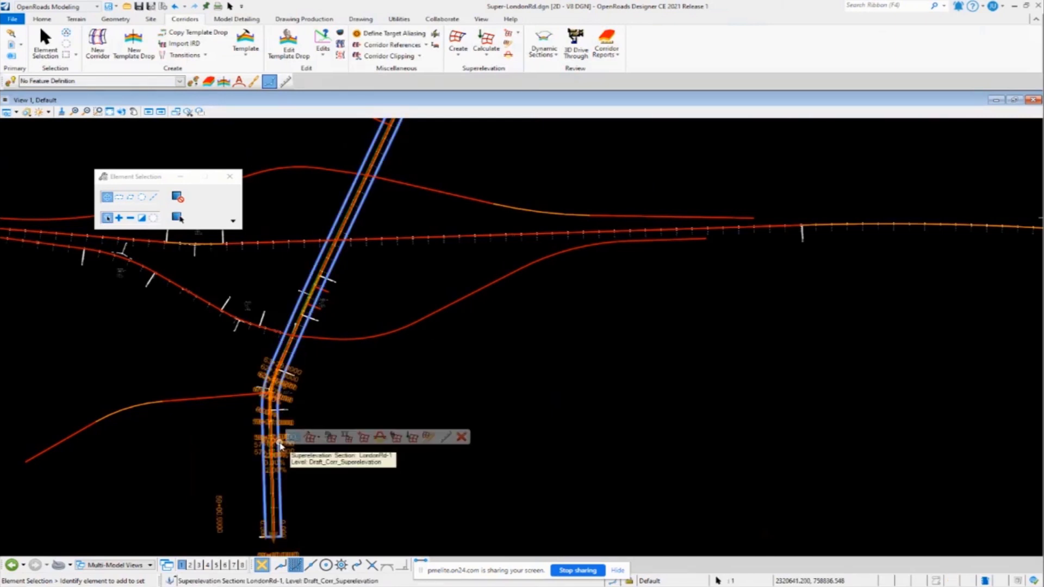
Reselect LondonRd-1 and open its Superelevation Data Report in the Civil Report Browser.
{"action": "left_click", "coordinate": [292, 436]}
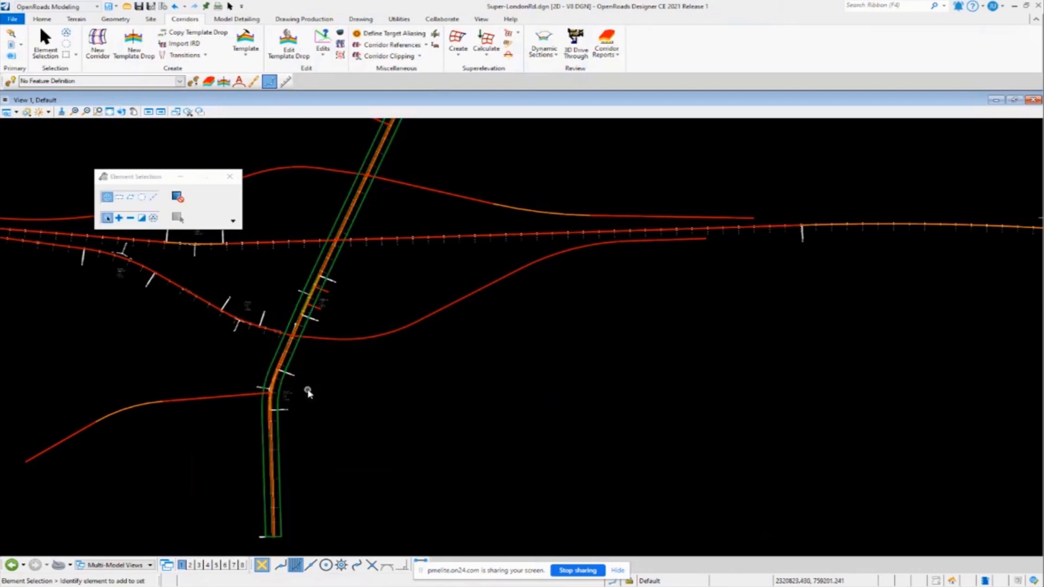
{"action": "left_click", "coordinate": [294, 357]}
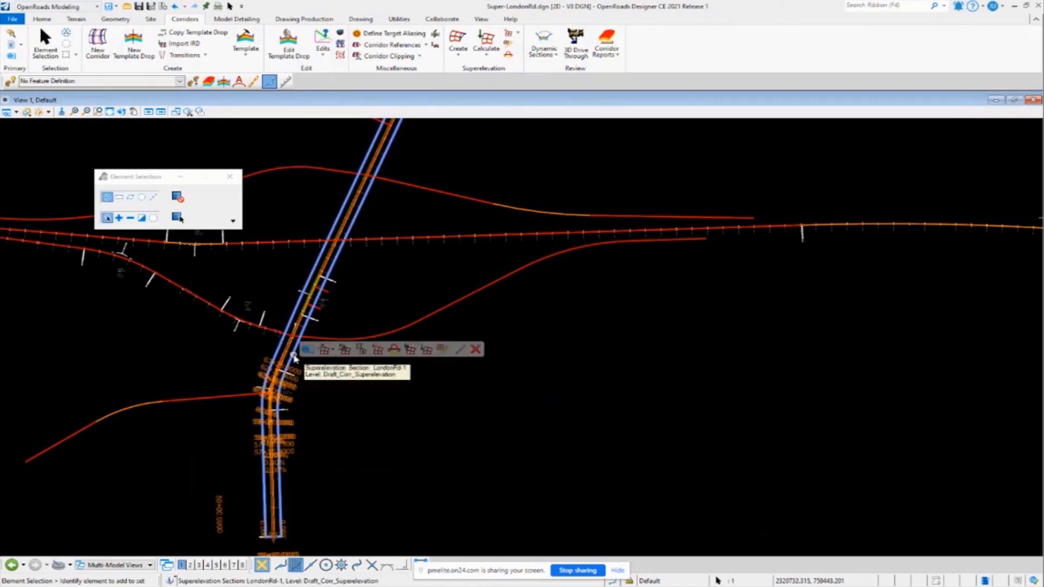
{"action": "left_click", "coordinate": [441, 354]}
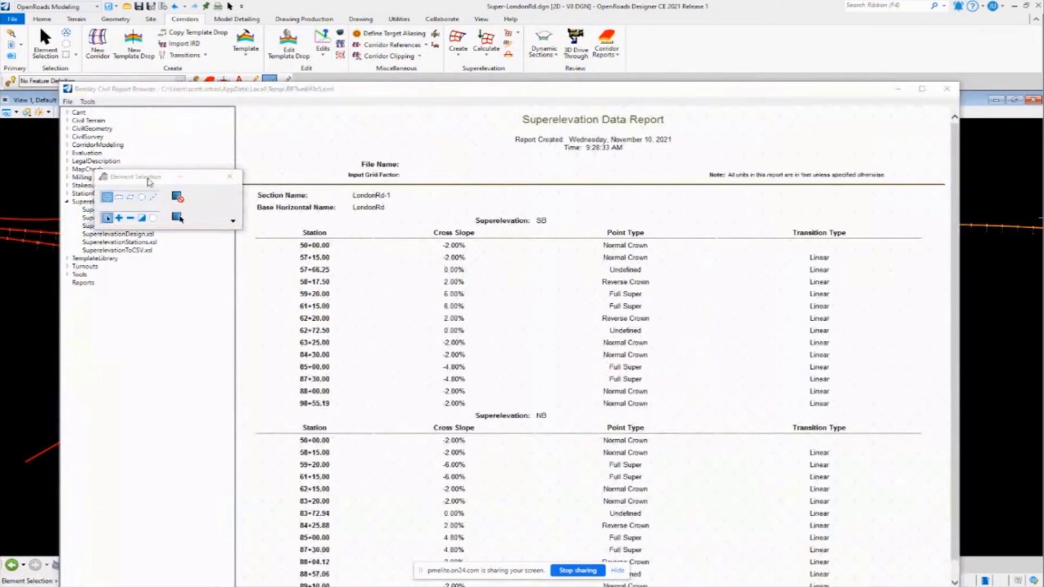
Step through the Design, Data, Calculation, Cross Slope and Station reports, ending on SuperelevationToCSV.
{"action": "left_click_drag", "start_coordinate": [151, 179], "coordinate": [998, 149]}
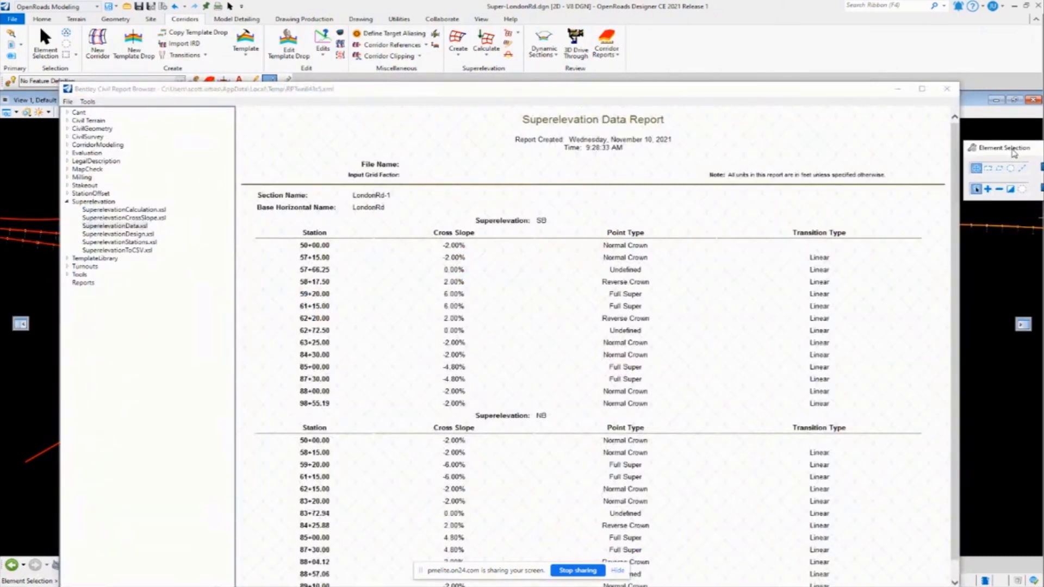
{"action": "left_click", "coordinate": [145, 234]}
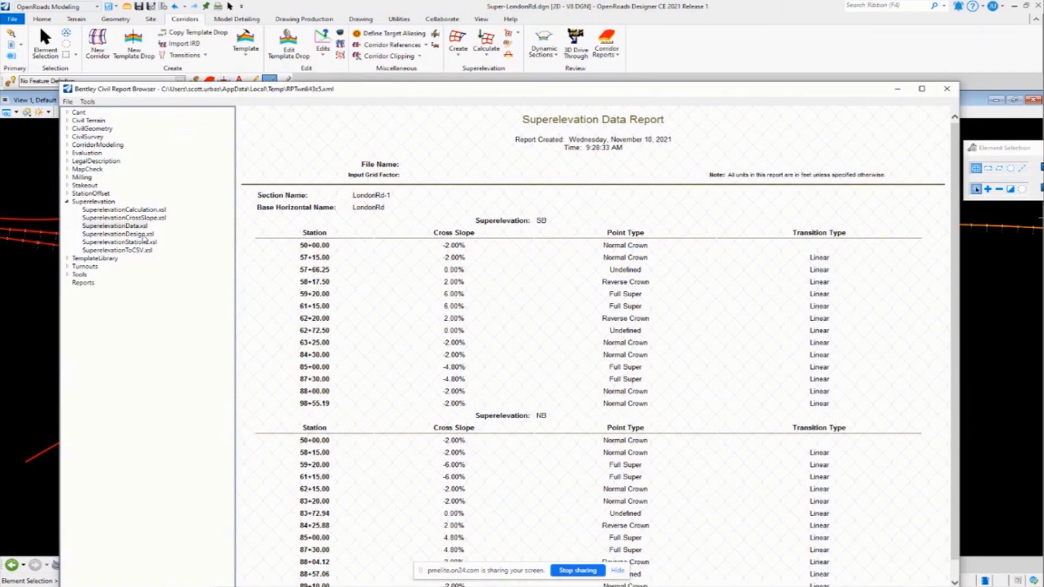
{"action": "left_click", "coordinate": [114, 225]}
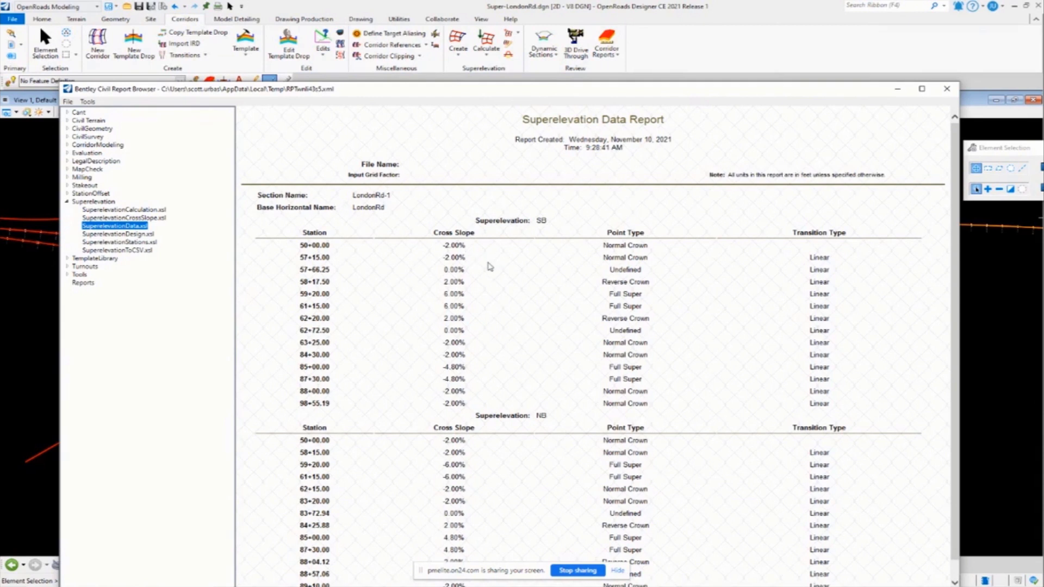
{"action": "left_click", "coordinate": [144, 212]}
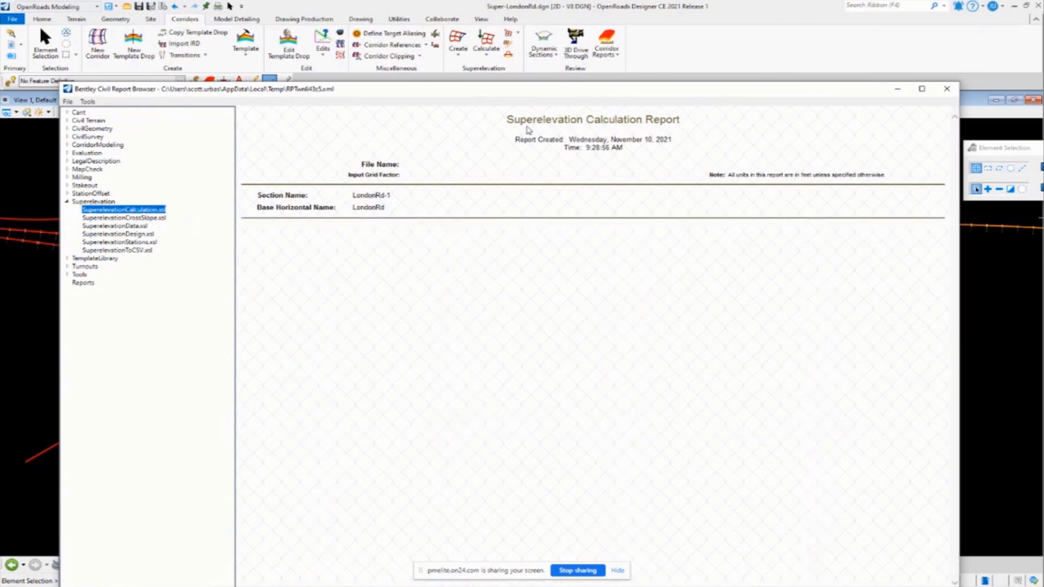
{"action": "left_click", "coordinate": [124, 219]}
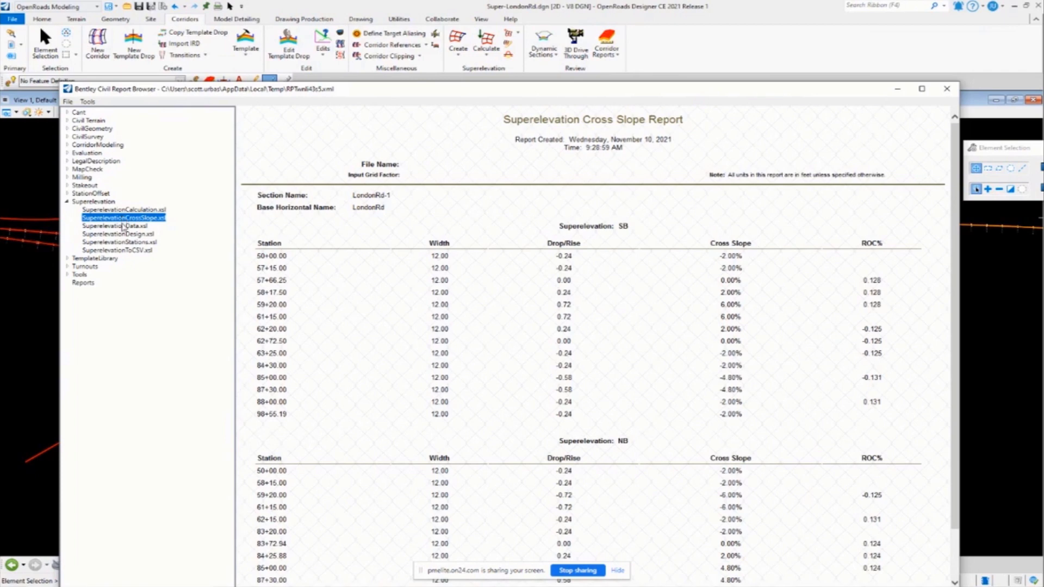
{"action": "left_click", "coordinate": [123, 227]}
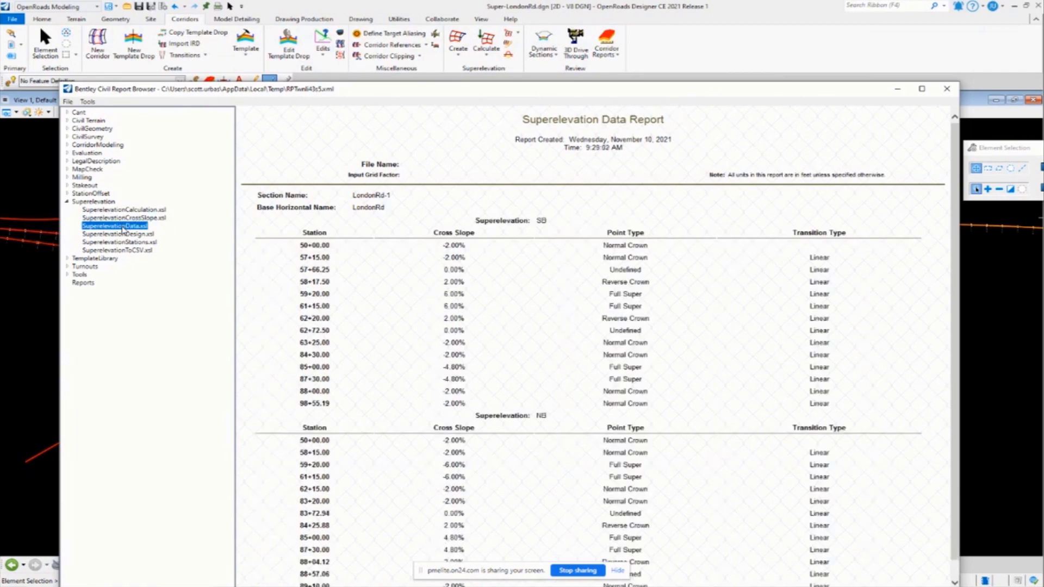
{"action": "left_click", "coordinate": [125, 234]}
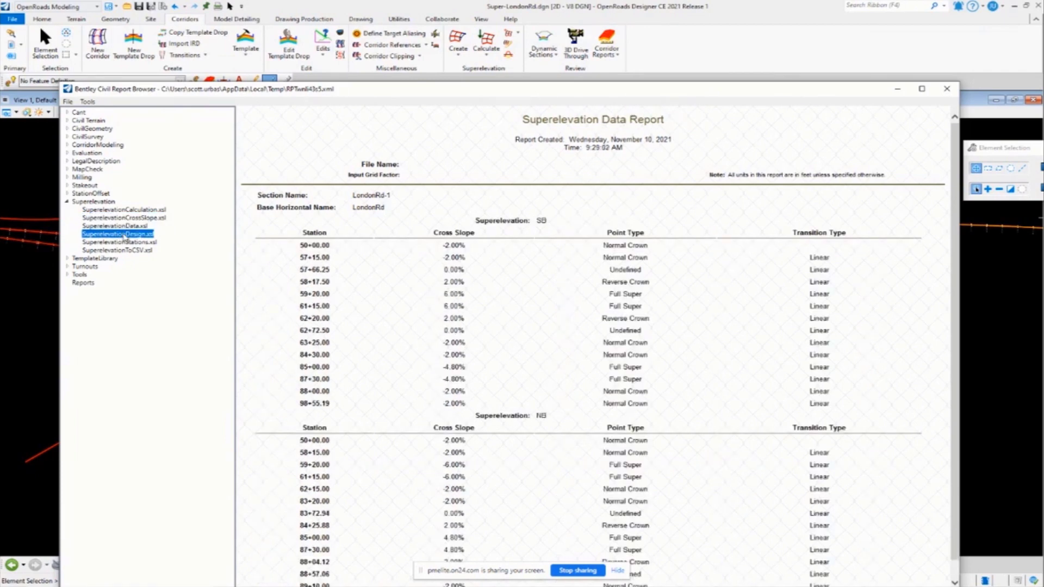
{"action": "left_click", "coordinate": [124, 243]}
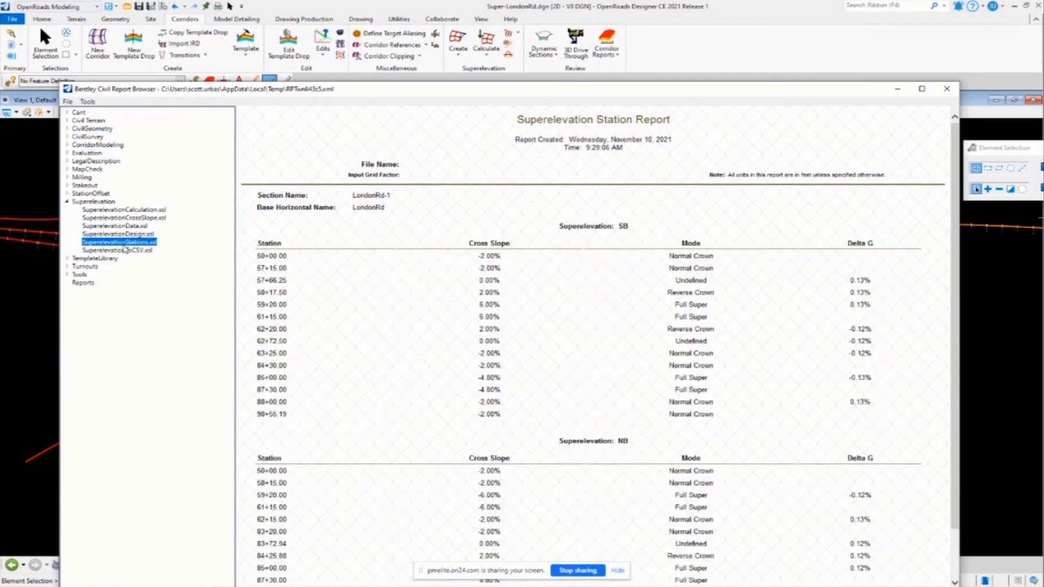
{"action": "left_click", "coordinate": [125, 251]}
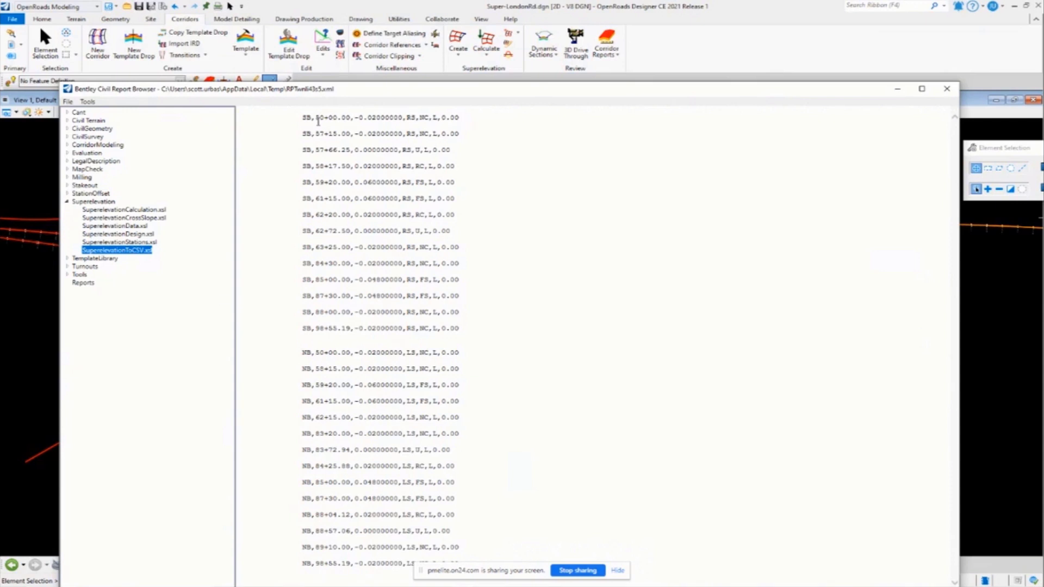
{"action": "left_click", "coordinate": [528, 192]}
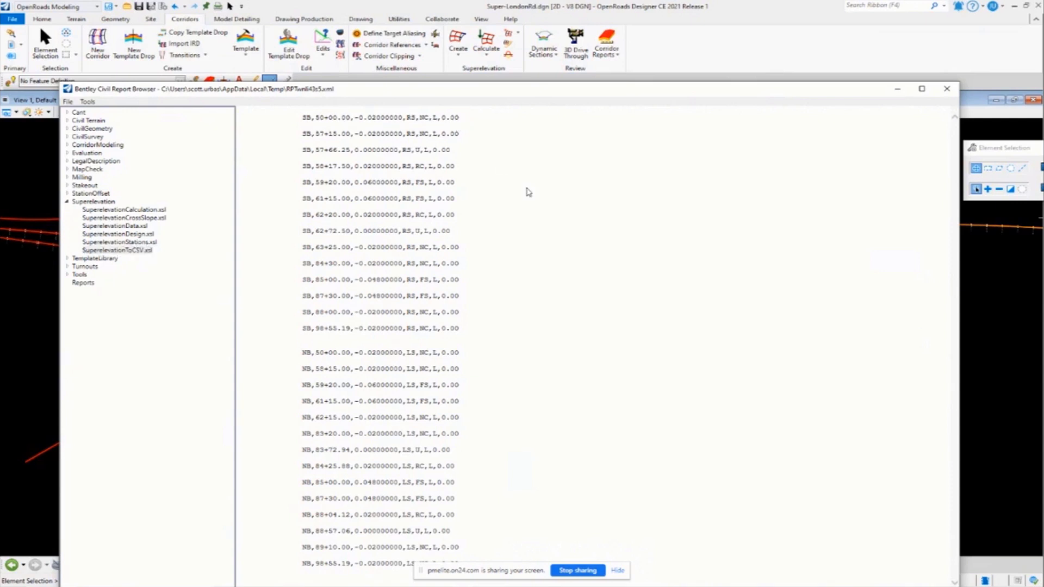
{"action": "right_click", "coordinate": [528, 192]}
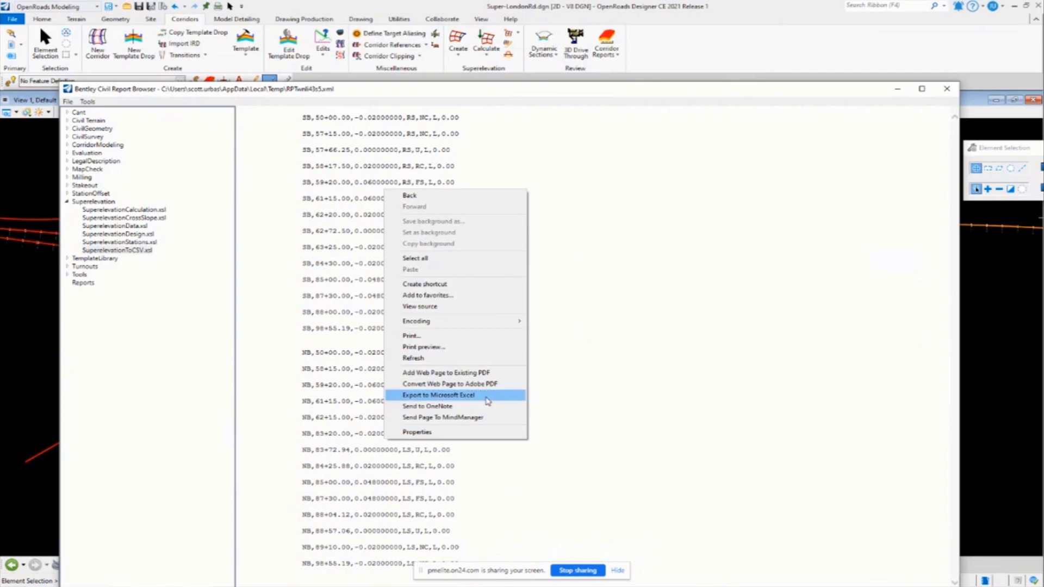
{"action": "left_click", "coordinate": [577, 319]}
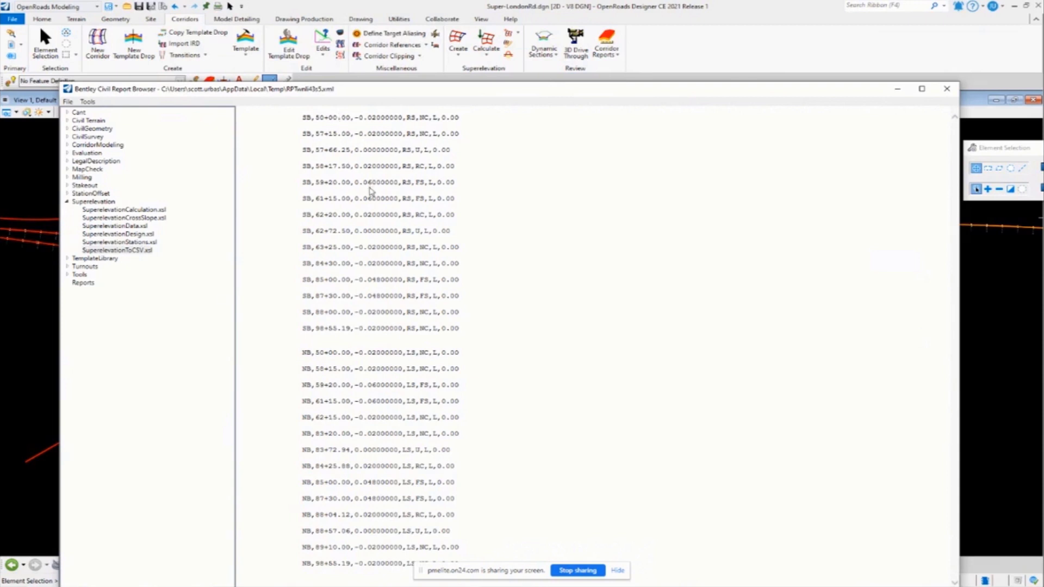
Close the Civil Report Browser, clear the selection, and show the Calculate options including Import Superelevation.
{"action": "left_click", "coordinate": [947, 89]}
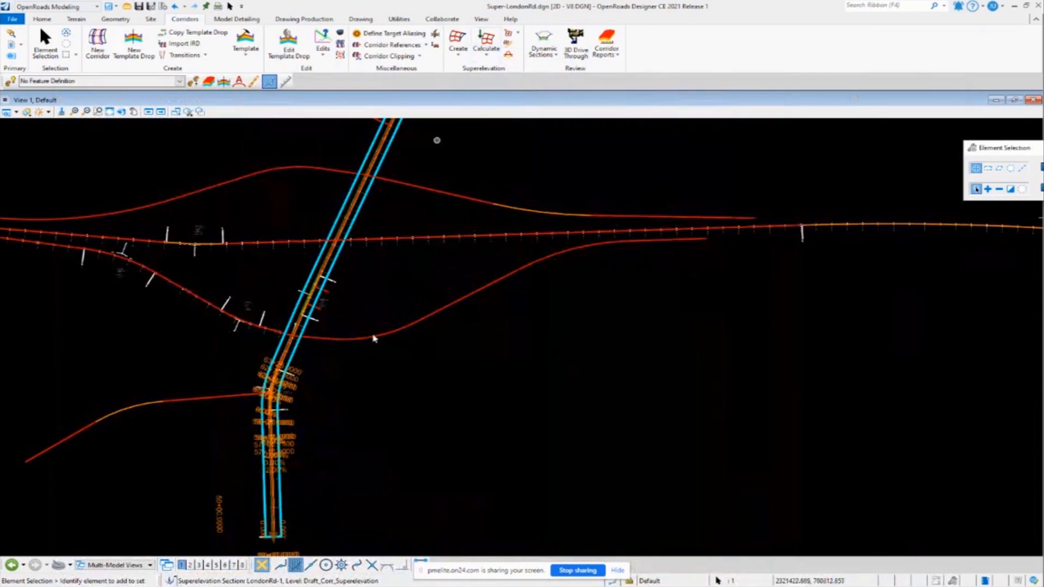
{"action": "left_click", "coordinate": [344, 411]}
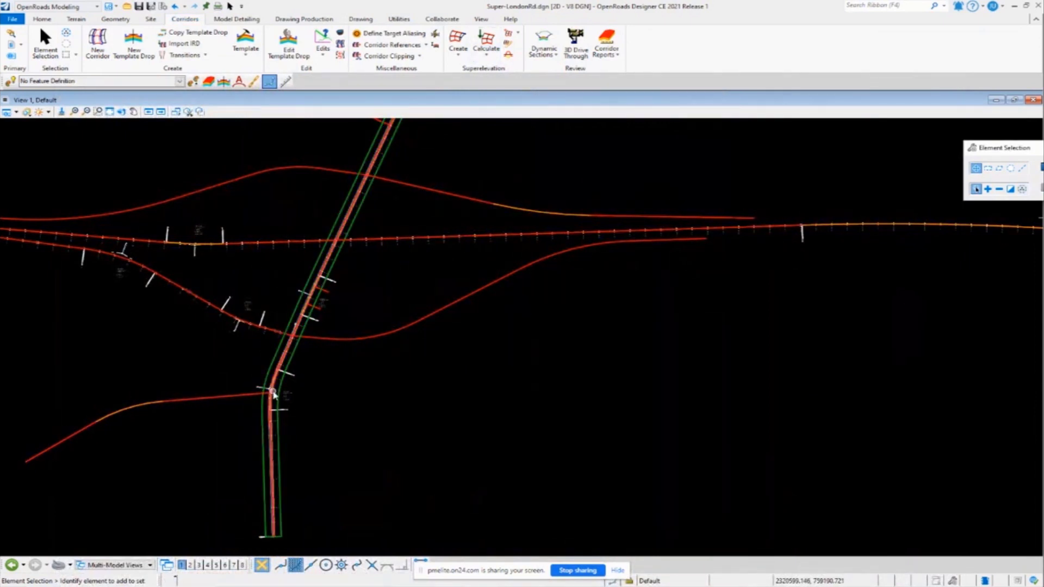
{"action": "left_click", "coordinate": [487, 50]}
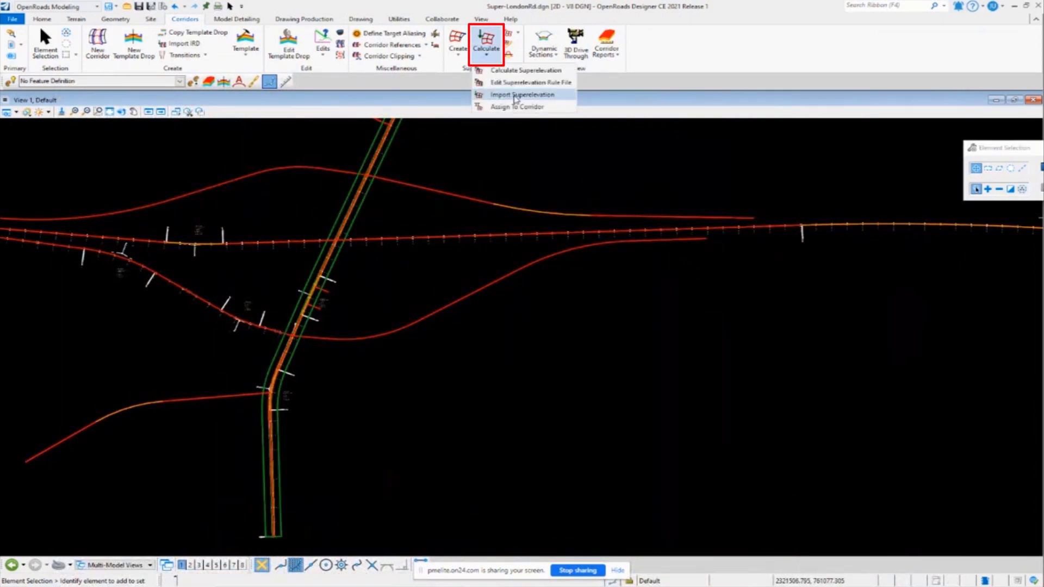